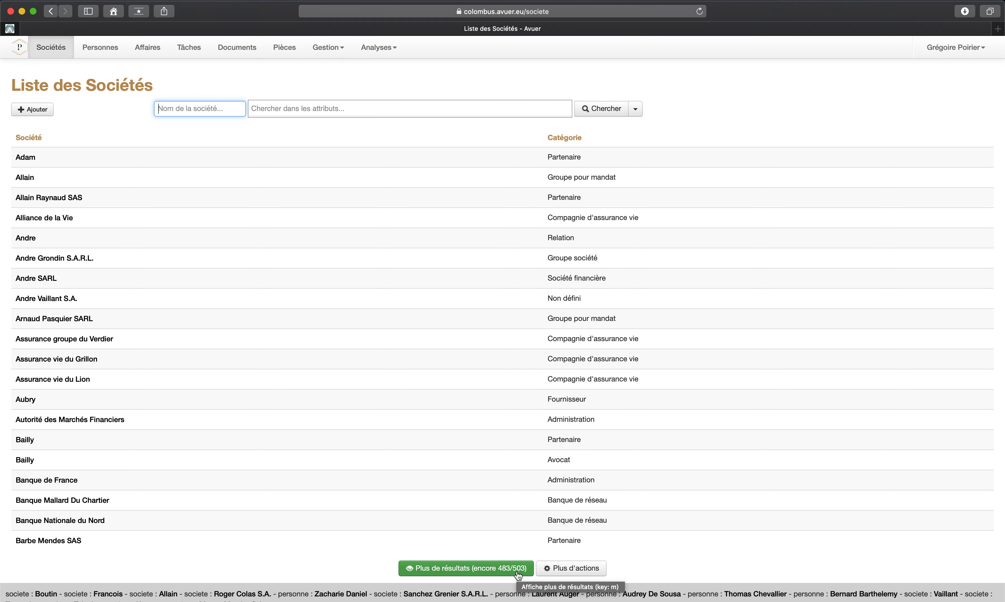
Step: Search the company list for names containing "grond" and clear the name search
type("grond")
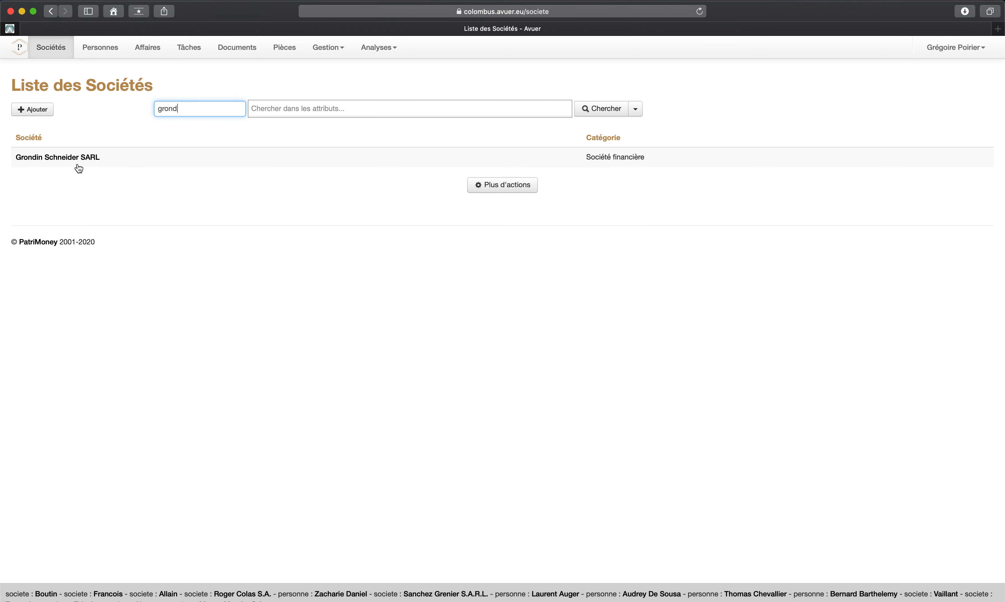
key("BackSpace")
key("BackSpace")
key("BackSpace")
key("BackSpace")
key("BackSpace")
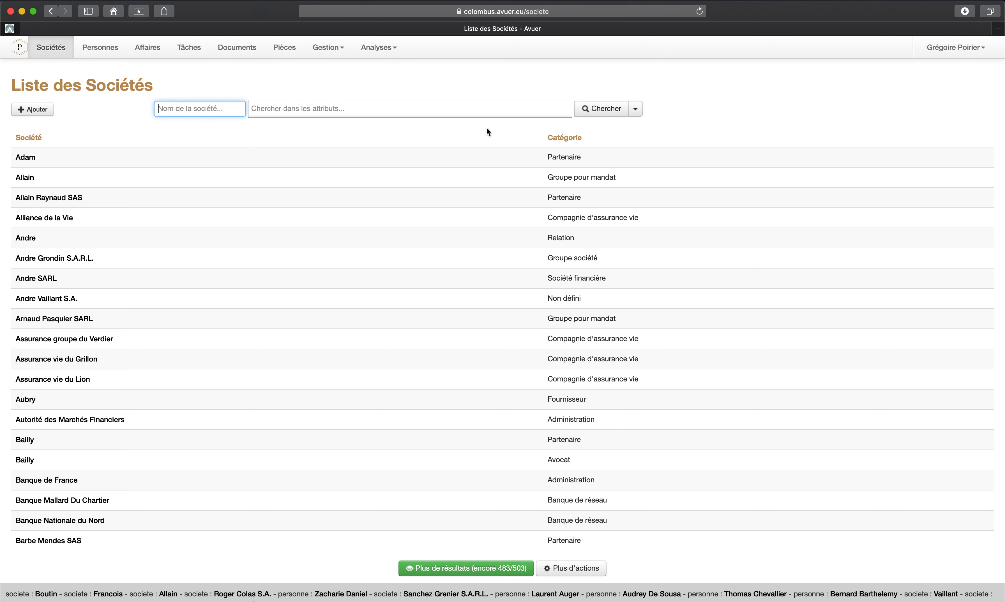
Step: Look through the category options offered by the company list's attribute filter and close them without choosing any
left_click(366, 107)
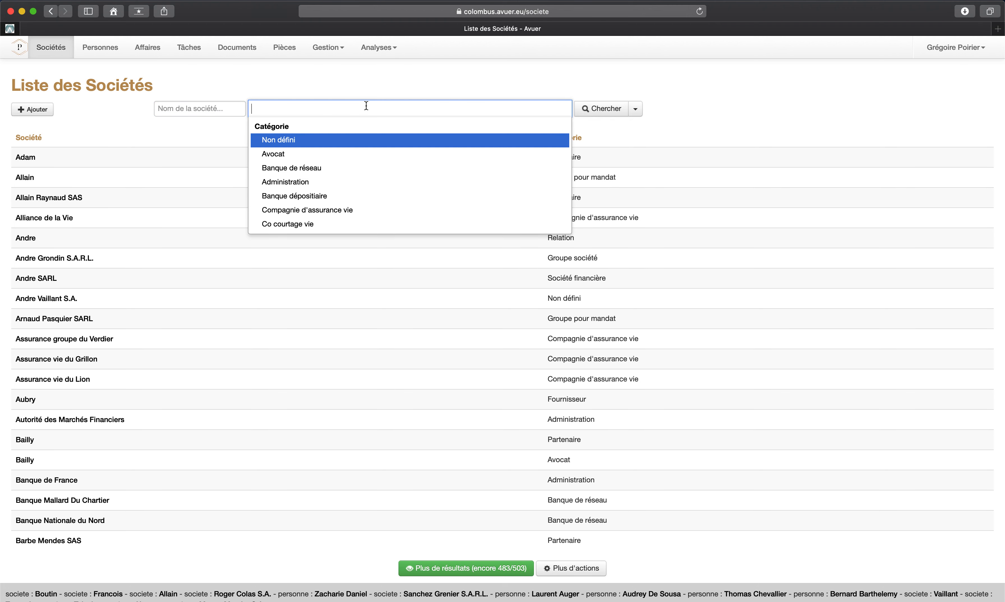
scroll(353, 200, "down", 2)
scroll(357, 200, "up", 2)
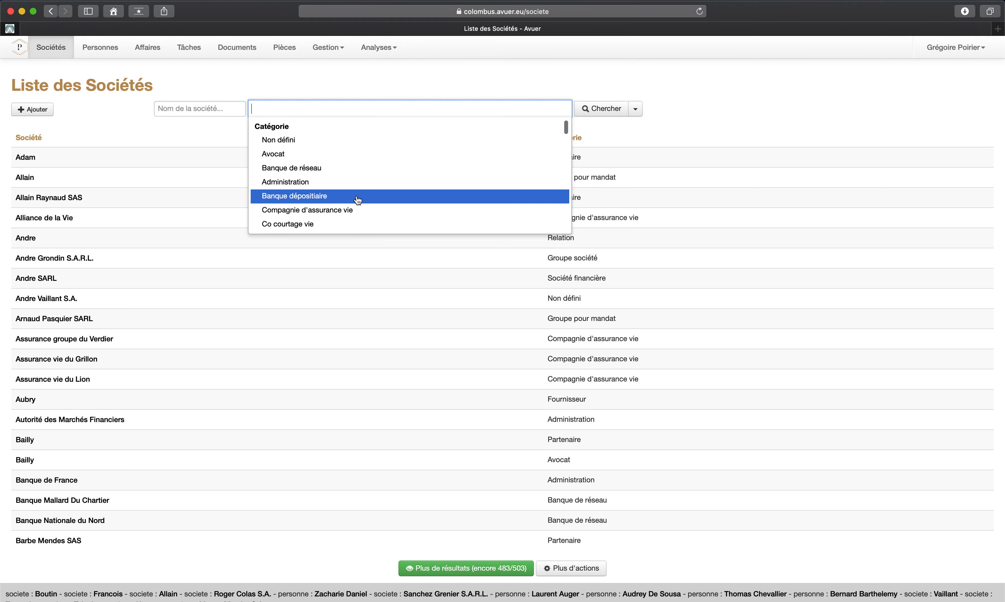
left_click(98, 118)
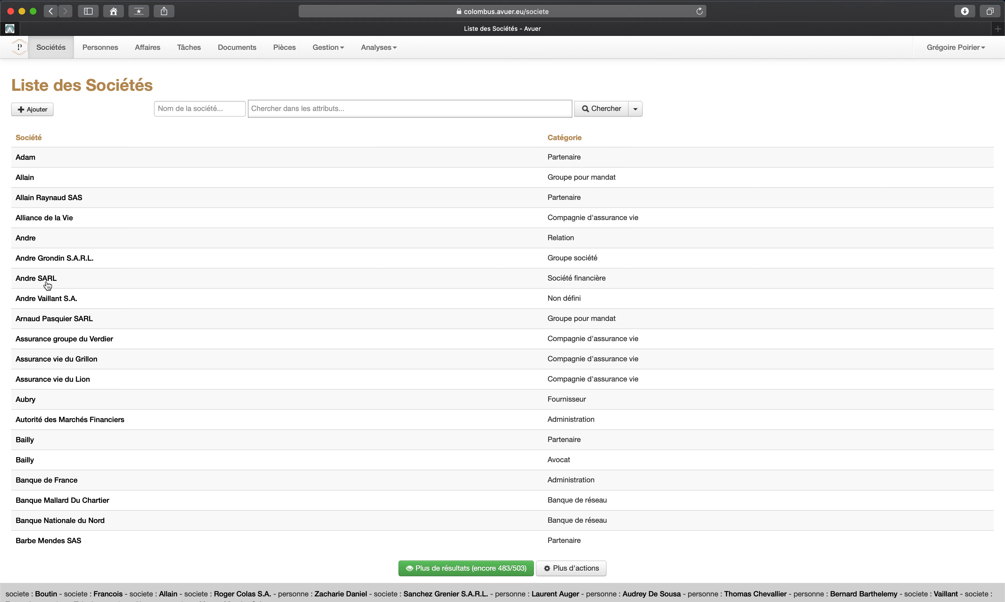
Step: Open the Andre Grondin S.A.R.L. company record and review its Affaires and the relations listed beneath them
left_click(48, 258)
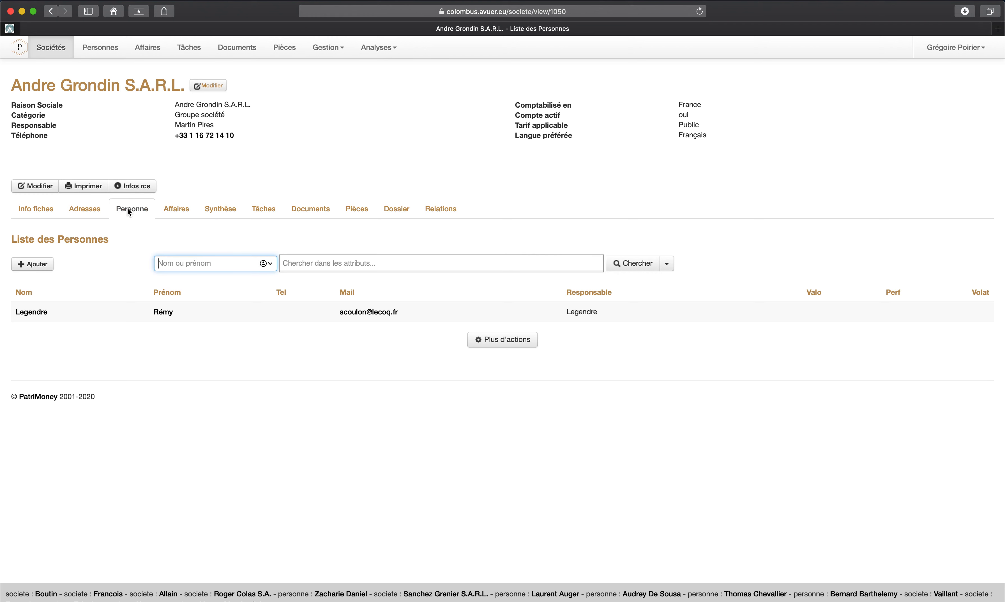
left_click(183, 209)
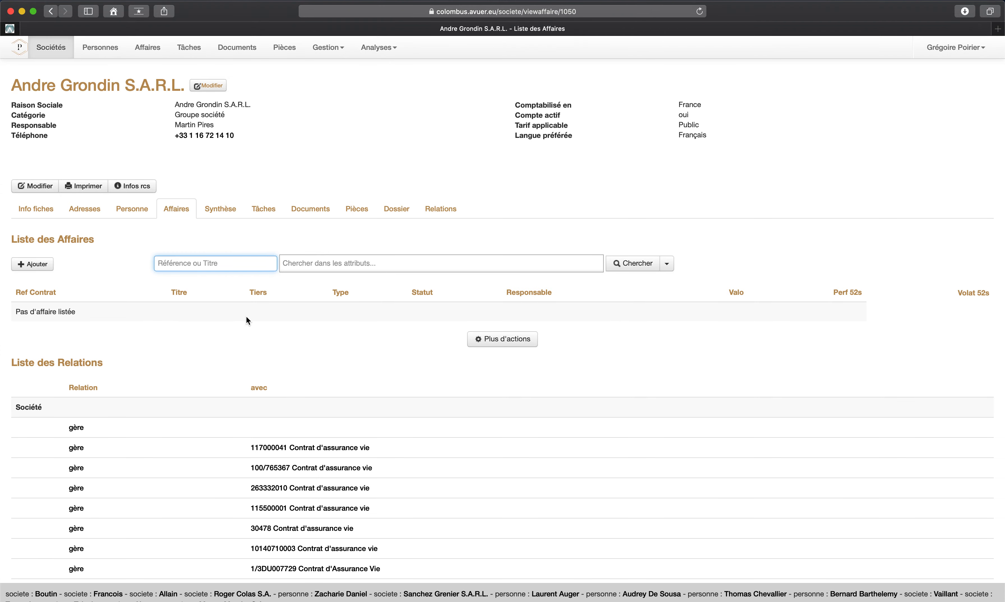
scroll(271, 390, "down", 2)
scroll(271, 390, "up", 2)
scroll(261, 406, "down", 2)
scroll(252, 417, "up", 2)
Step: Review the company's Personne, Adresses, Documents and Pièces sections
left_click(132, 209)
left_click(93, 212)
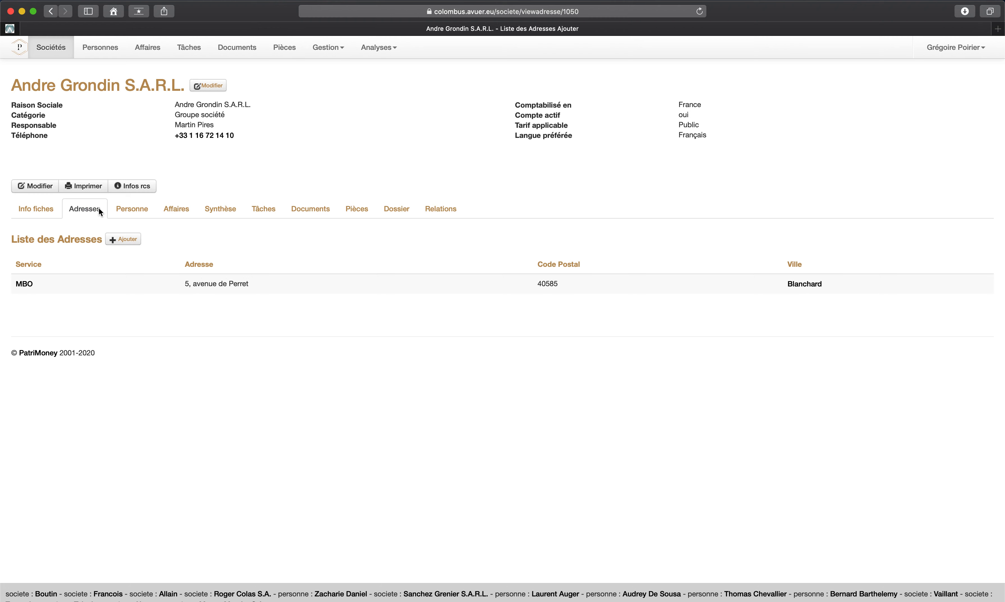
left_click(126, 210)
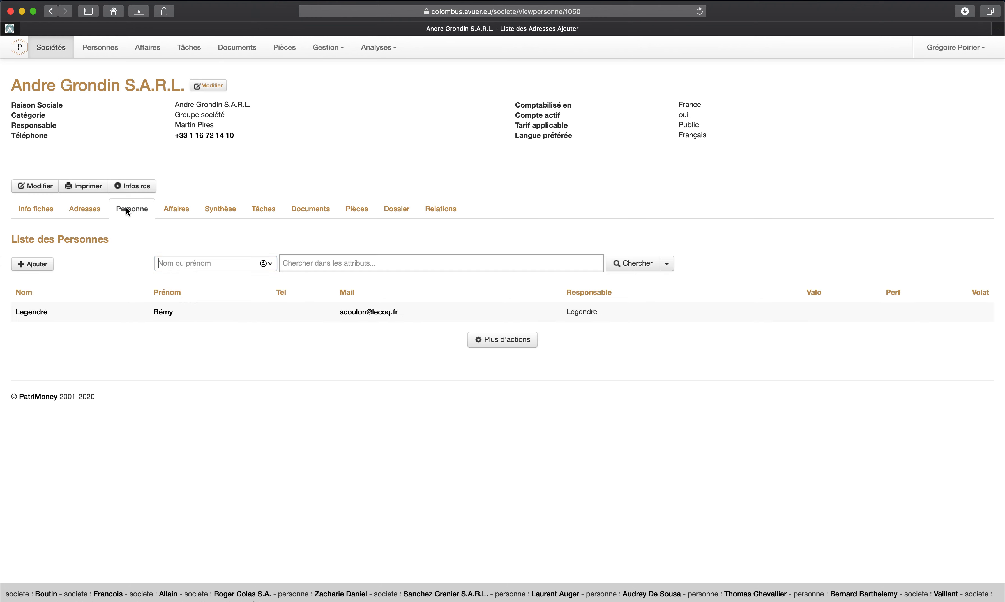
left_click(310, 210)
left_click(356, 209)
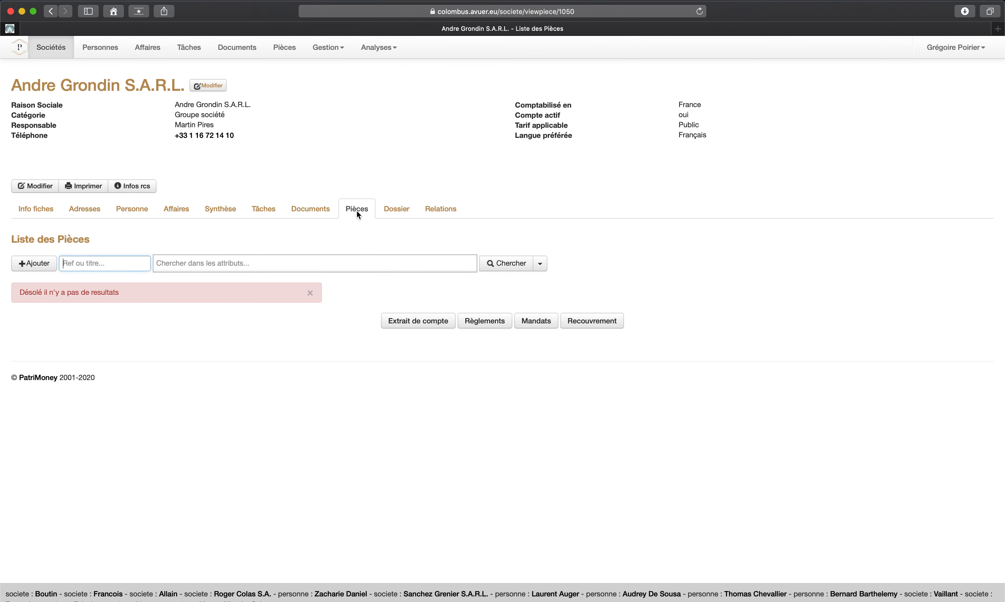
Step: Examine the company's full list of relations, then its addresses and Dossier elements
left_click(431, 212)
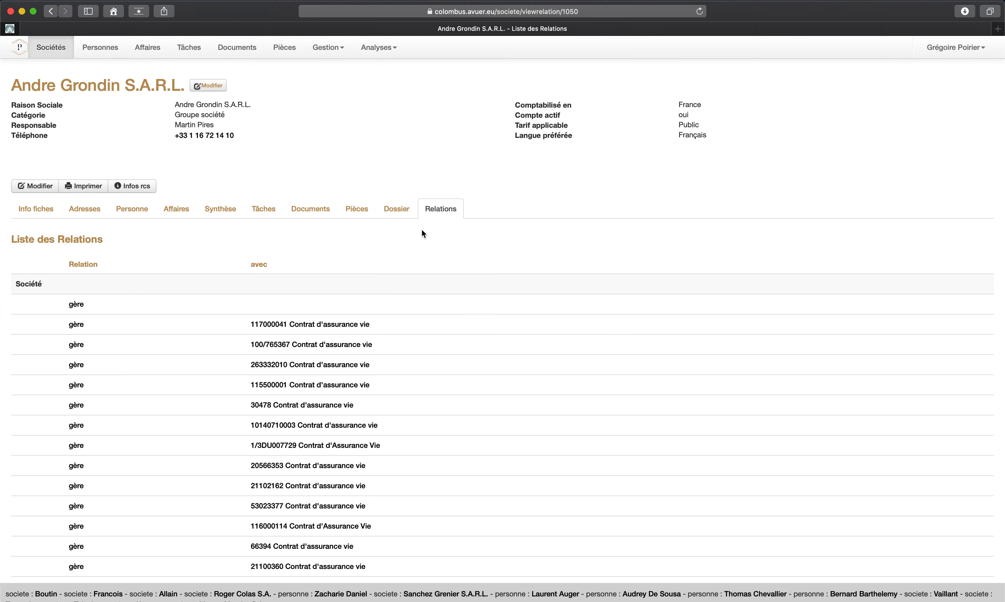
scroll(390, 343, "down", 10)
scroll(389, 342, "up", 10)
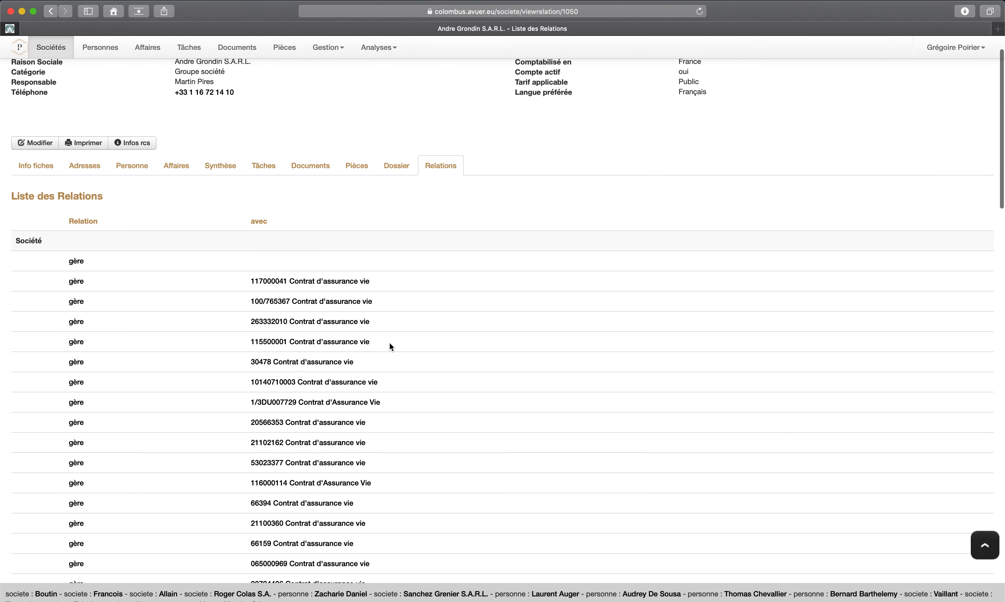
scroll(389, 342, "up", 2)
left_click(85, 209)
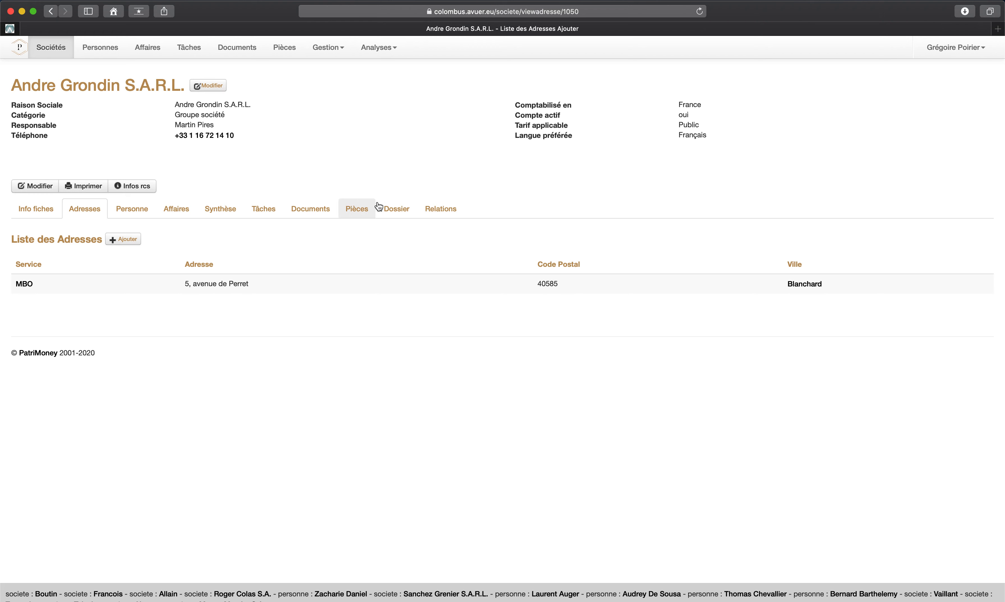
left_click(396, 209)
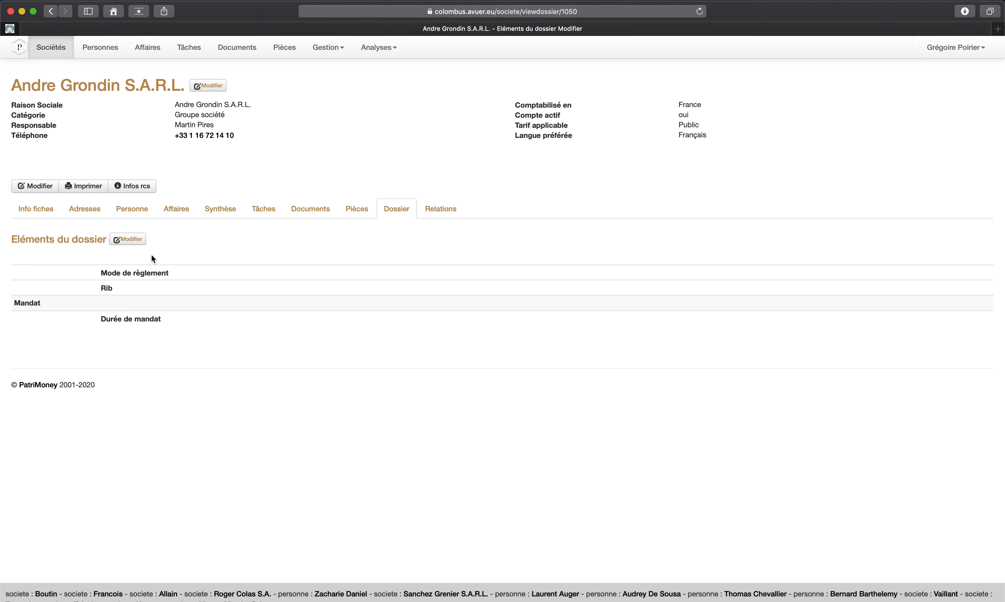
Step: Open the Andre Grondin S.A.R.L. record for editing and look through all available Attributs options without choosing any
left_click(209, 86)
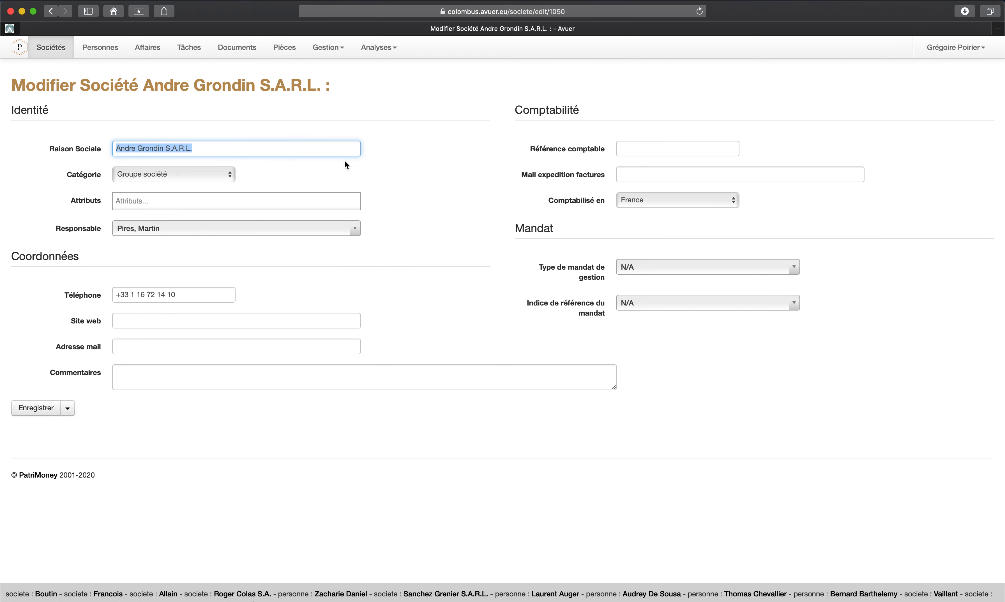
left_click(207, 205)
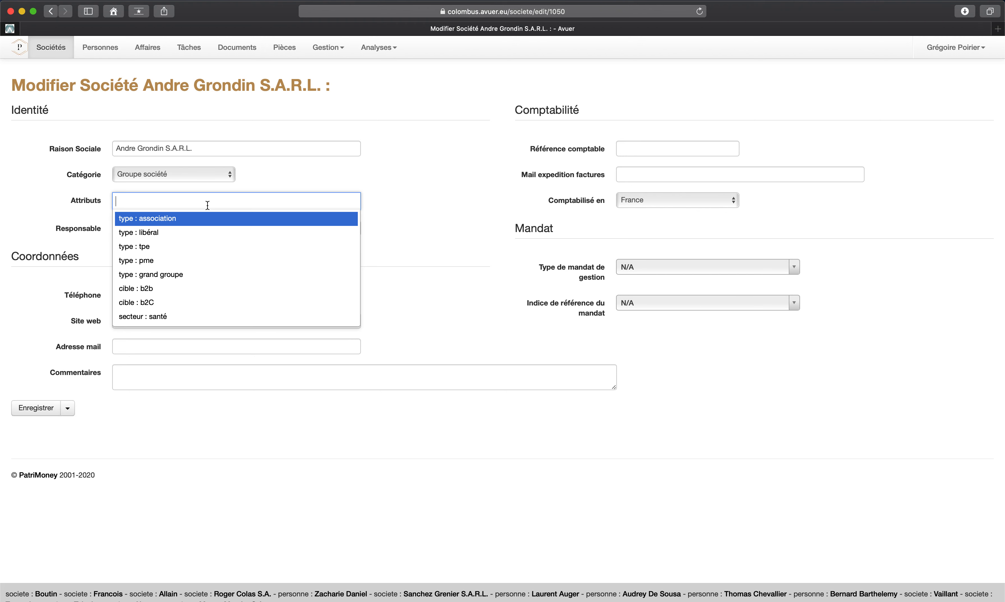
scroll(203, 271, "down", 5)
scroll(205, 273, "down", 8)
scroll(205, 273, "down", 6)
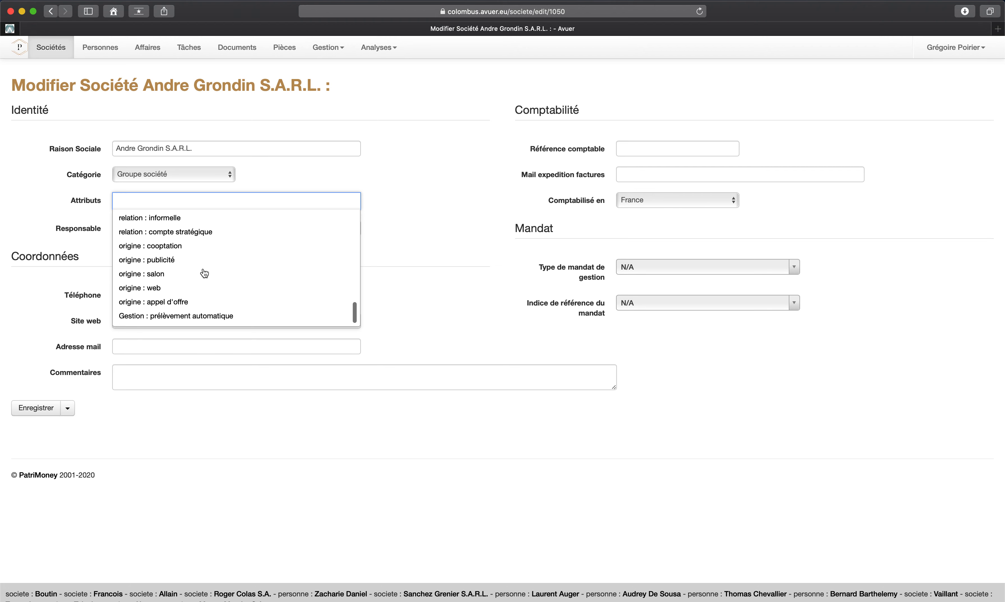
left_click(397, 179)
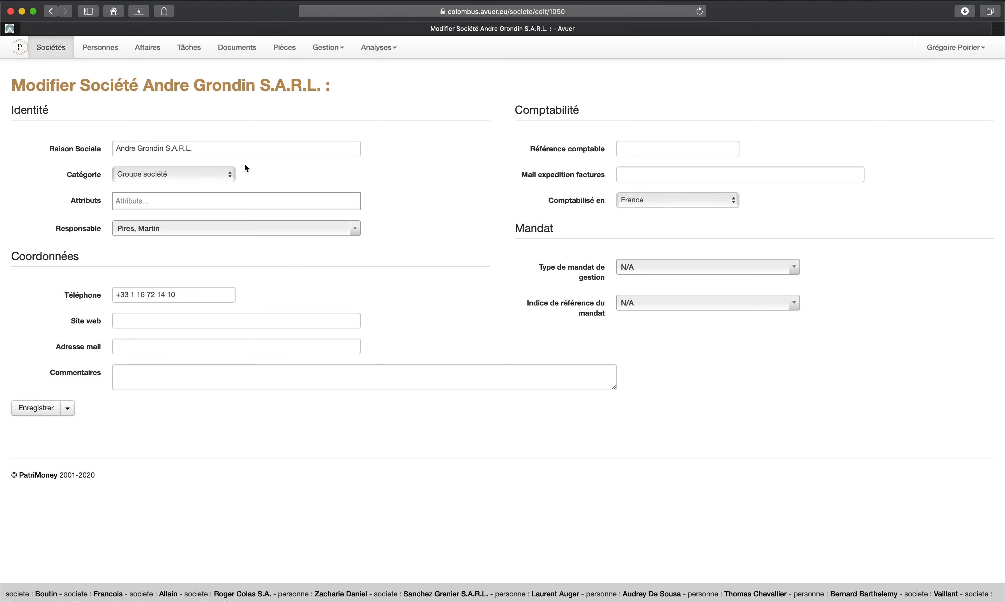
Step: Look through the company's Catégorie and Type de mandat de gestion options, keeping the current selections
left_click(159, 176)
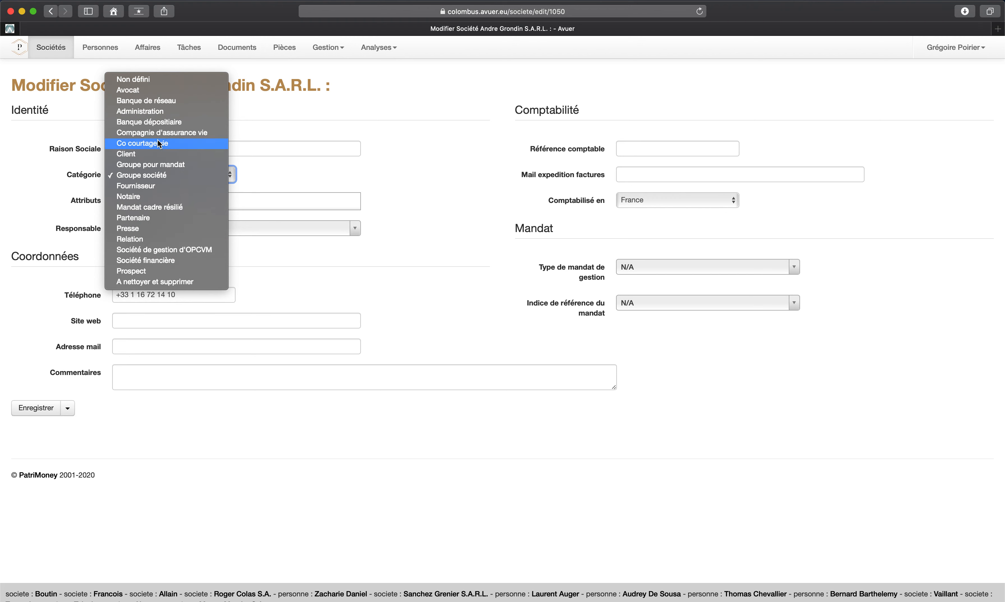
left_click(326, 182)
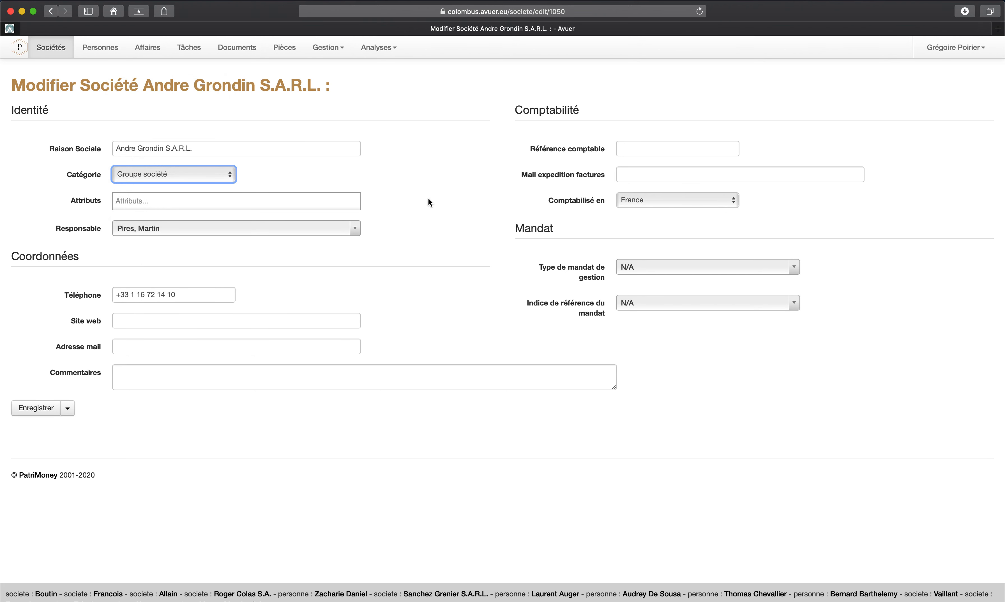
left_click(656, 266)
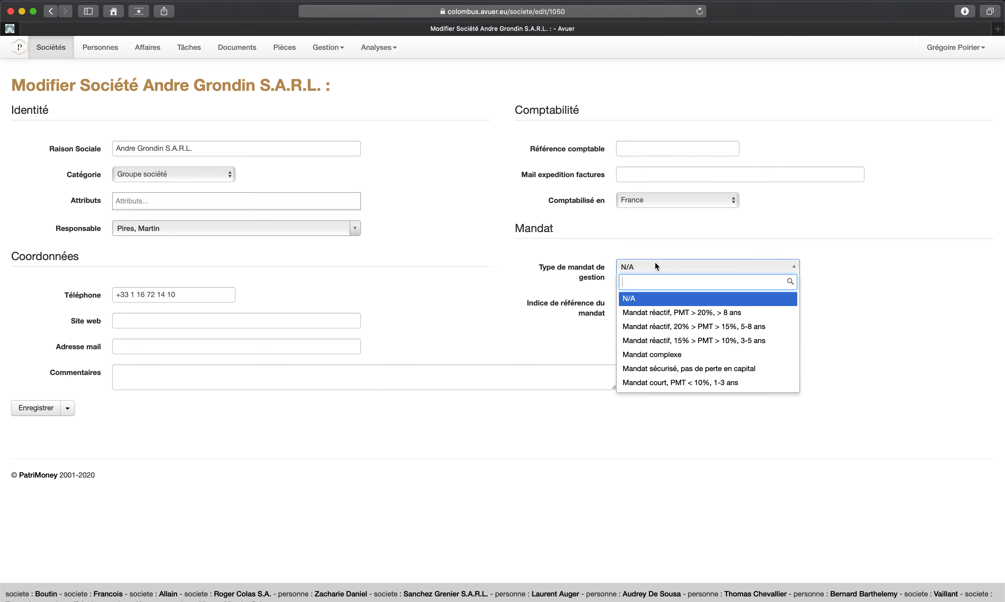
left_click(655, 266)
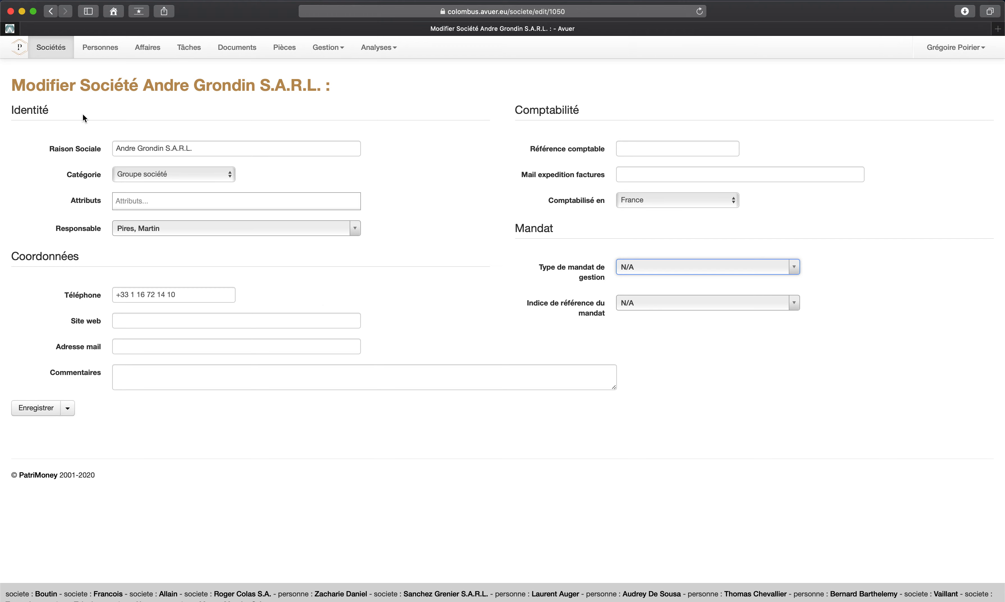
Step: Return to the company list and filter it by the Banque de réseau category
left_click(59, 49)
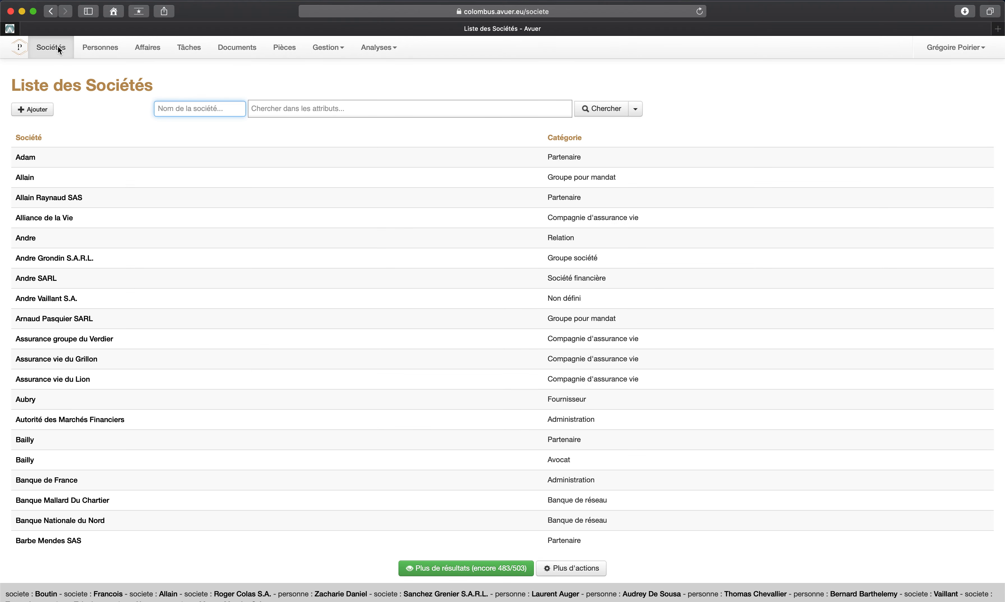
left_click(314, 106)
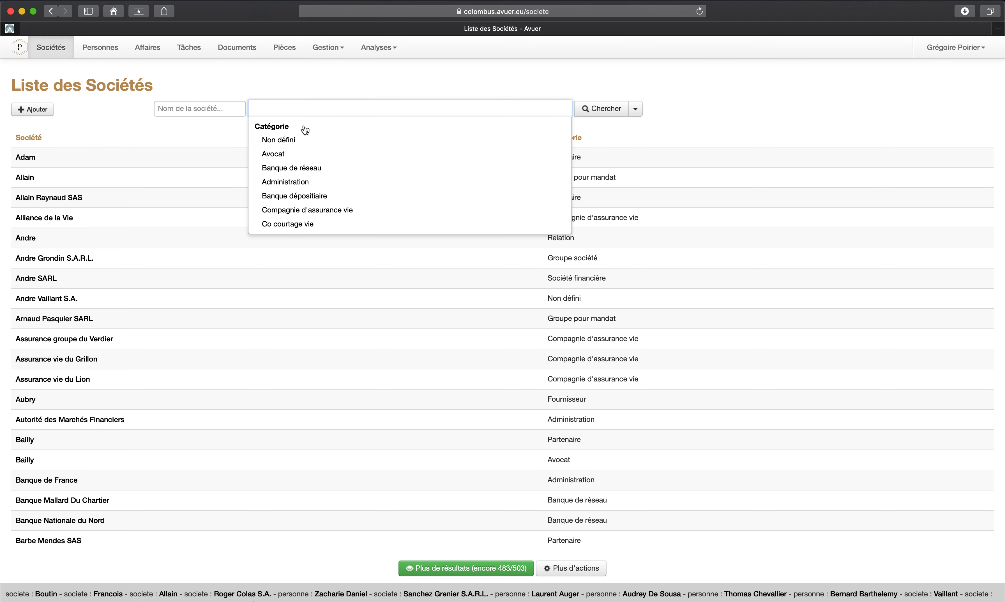
left_click(287, 167)
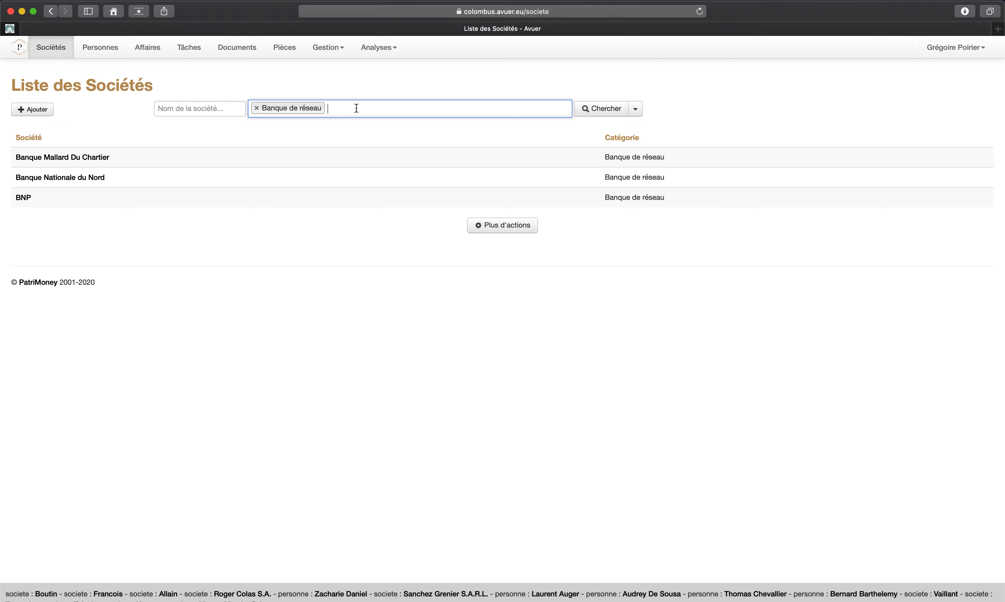
Step: Add the Banque dépositiaire category to the company list filter
type("n-ba")
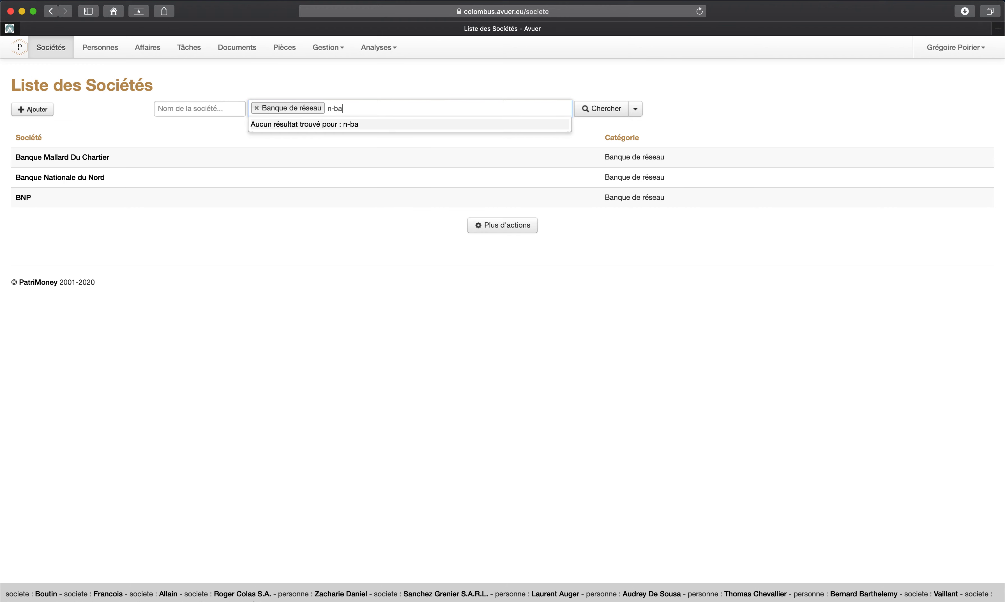
key("BackSpace")
key("BackSpace")
key("BackSpace")
key("BackSpace")
type("b")
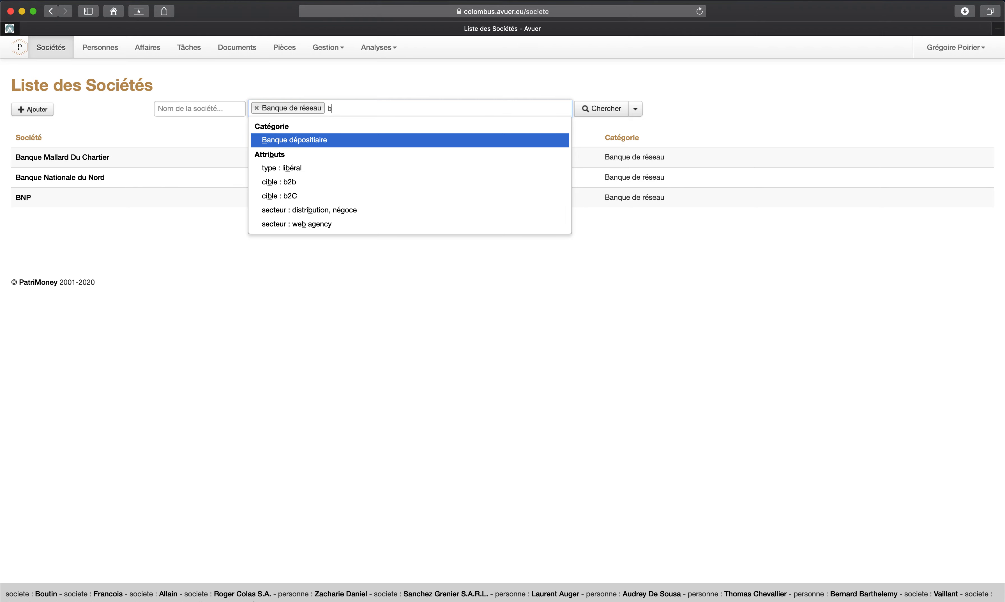
type("an")
key("Return")
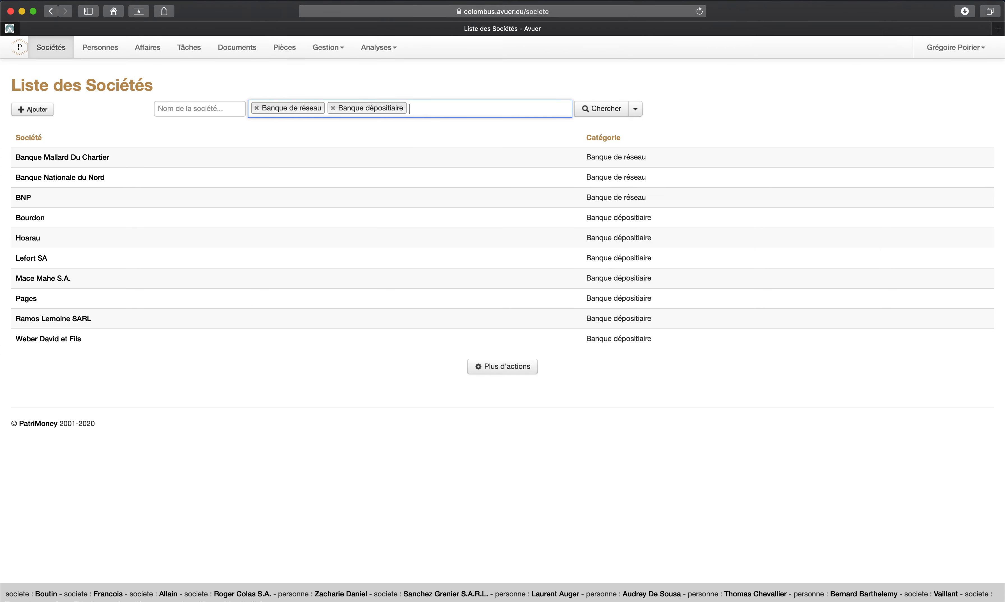
Step: Add the Administration category to the filter and toggle the sort order of the Société column twice
type("admin")
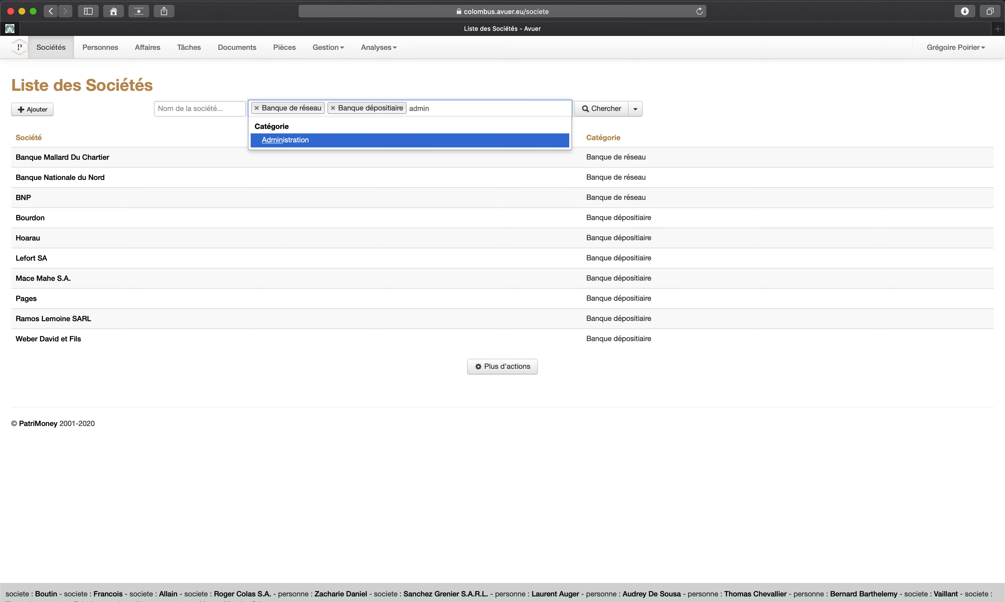
key("Return")
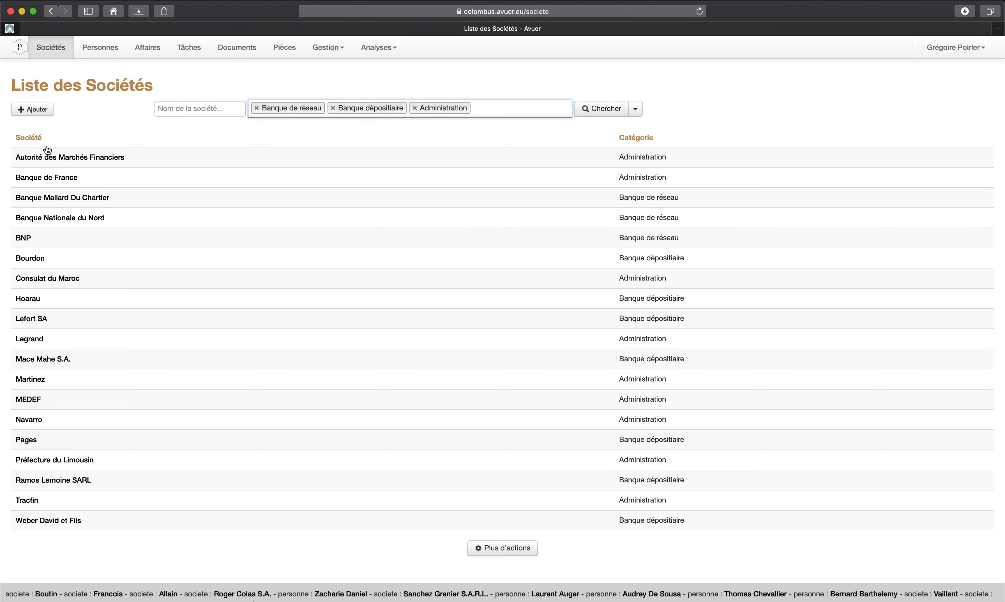
left_click(26, 140)
left_click(26, 140)
Step: Remove the Banque de réseau, Banque dépositiaire and Administration filters from the company list
left_click(257, 108)
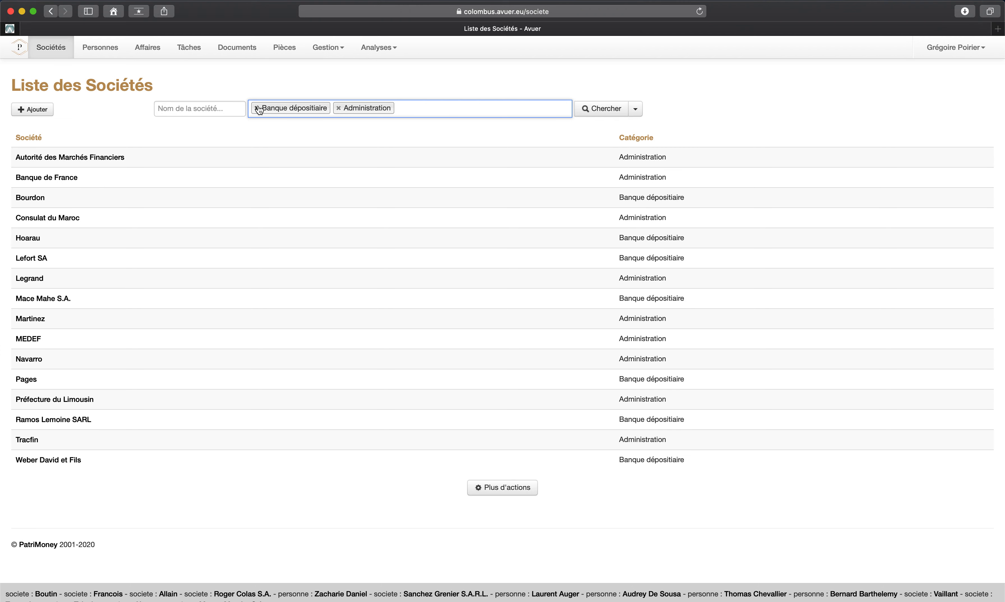
left_click(257, 109)
left_click(257, 108)
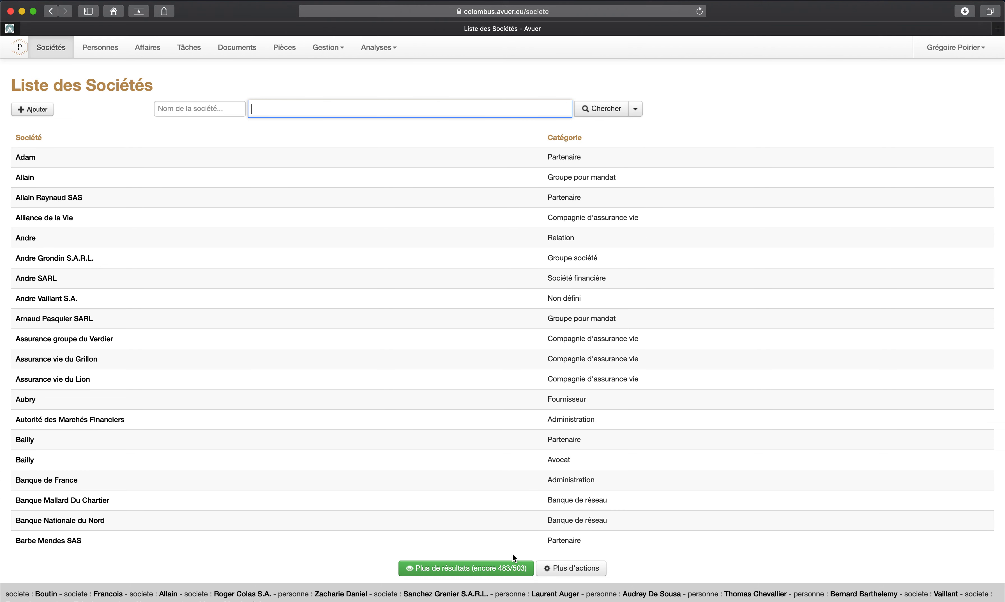
Step: Open the advanced company search and set the categories Banque de réseau, Banque dépositiaire and Administration
left_click(635, 109)
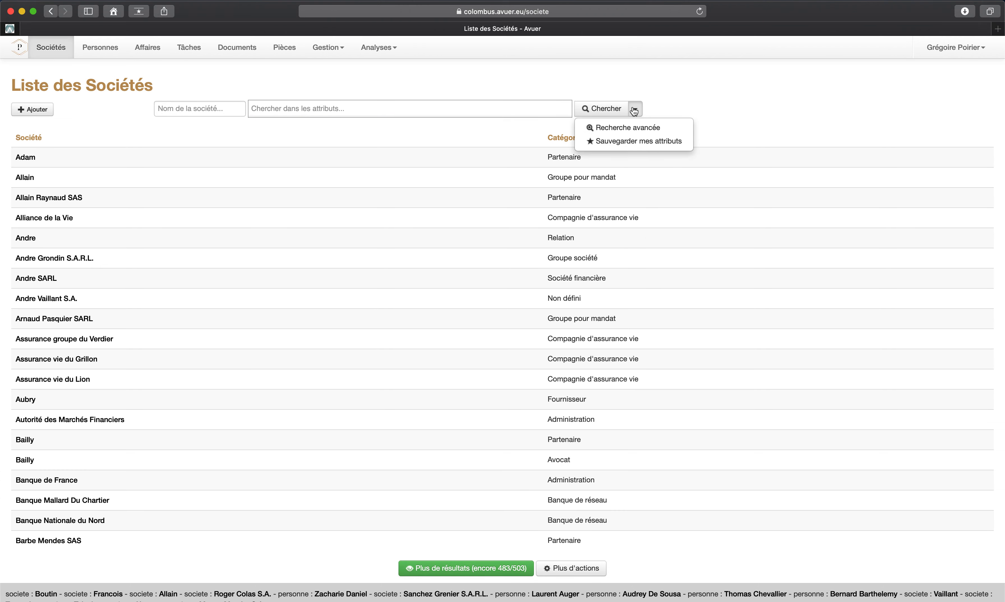
left_click(627, 128)
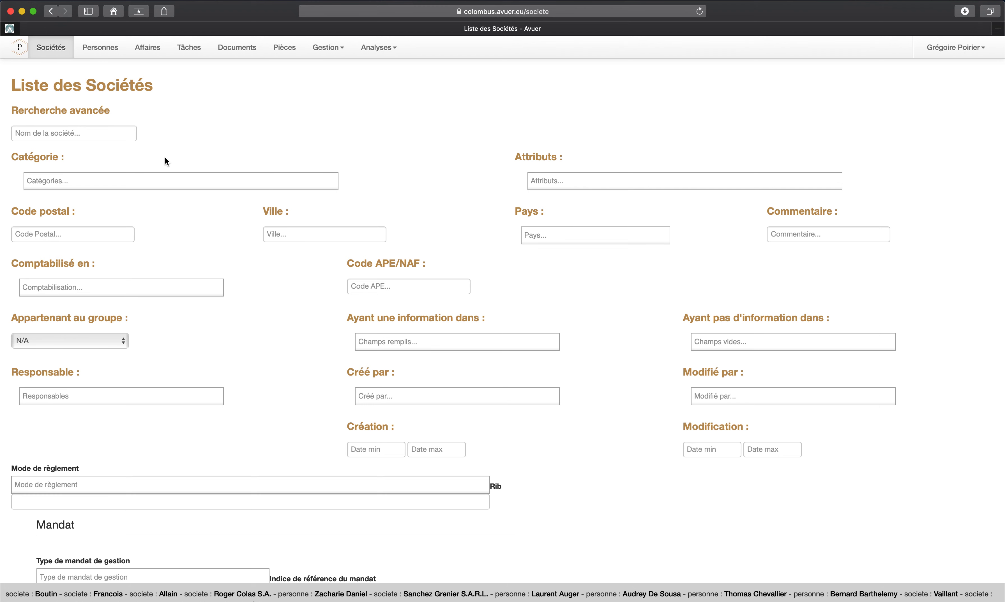
left_click(81, 180)
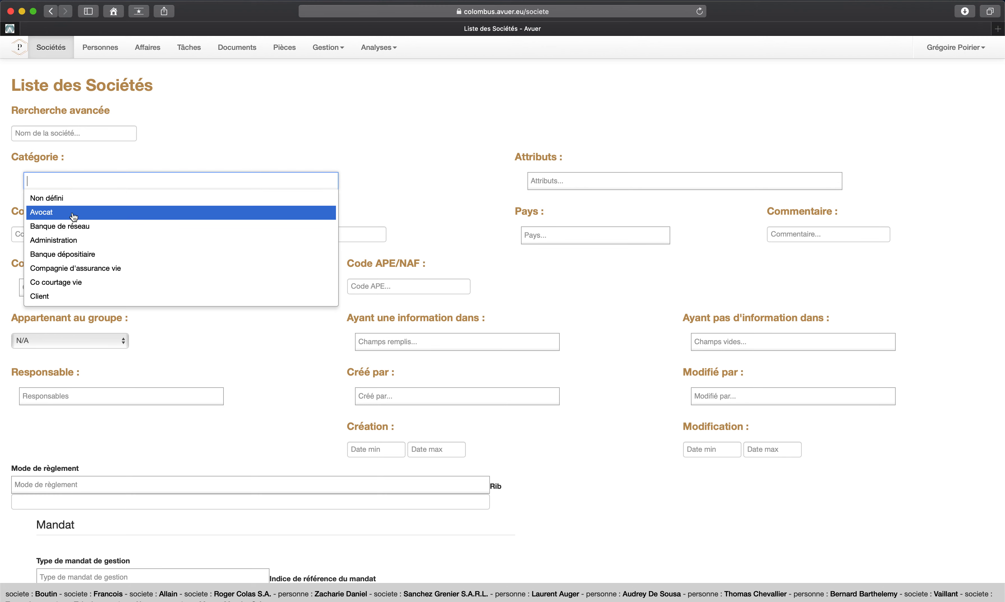
left_click(71, 225)
left_click(105, 181)
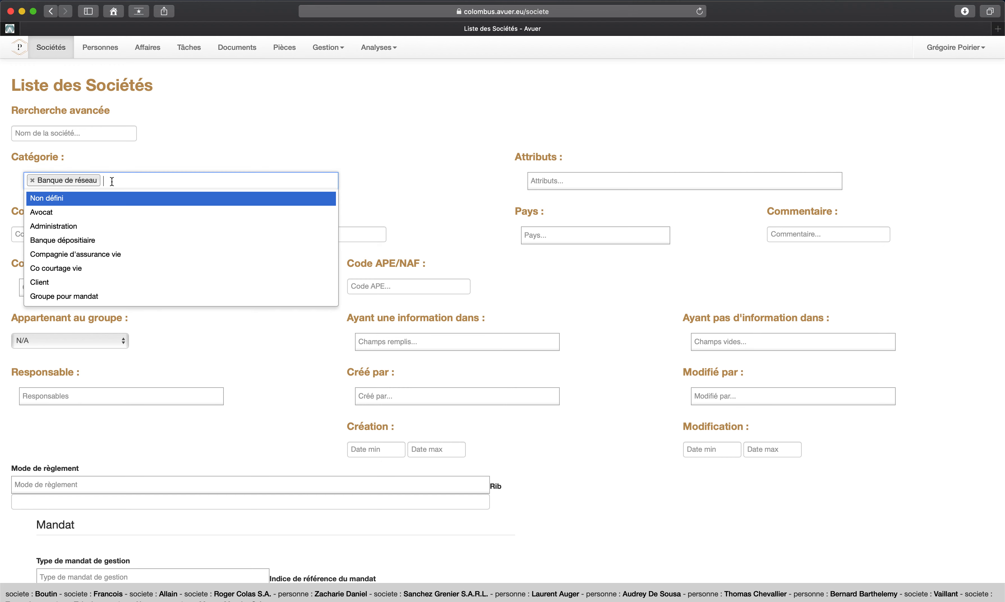
left_click(78, 240)
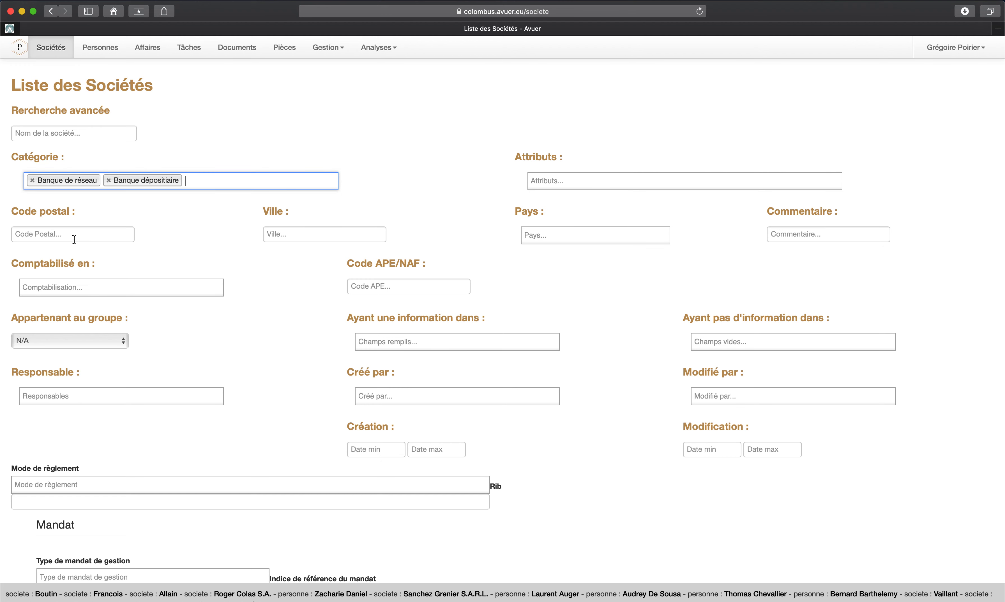
left_click(190, 184)
left_click(100, 226)
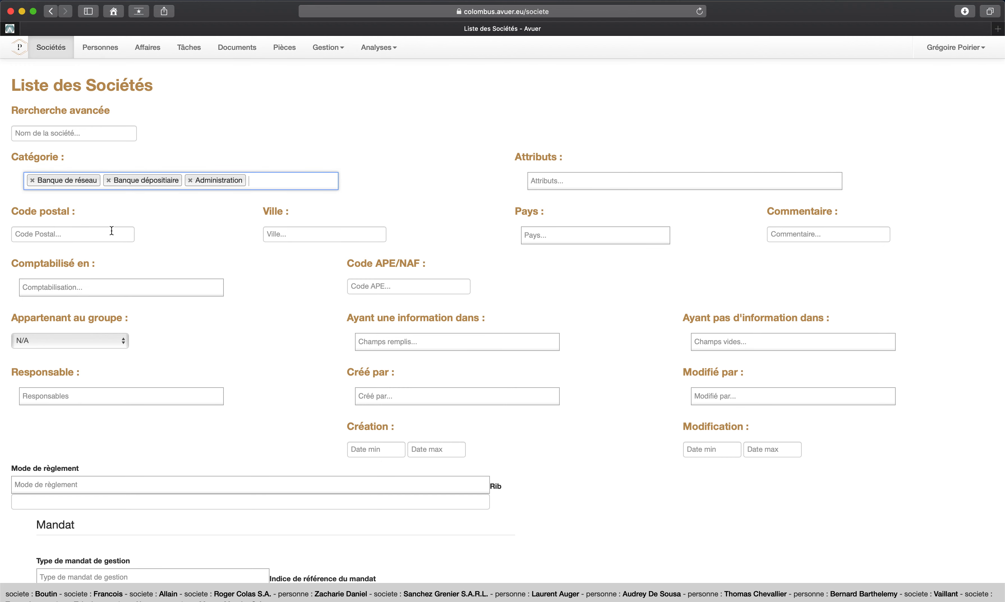
Step: Review the advanced search criteria and the list of companies matching the three chosen categories
scroll(208, 289, "down", 10)
scroll(209, 290, "up", 15)
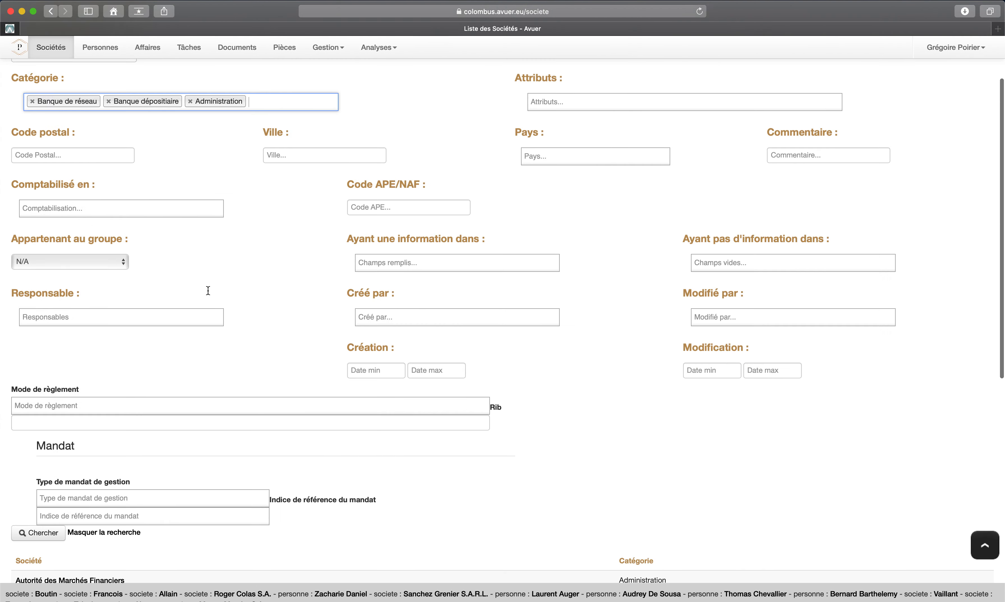
key("Down")
left_click(450, 130)
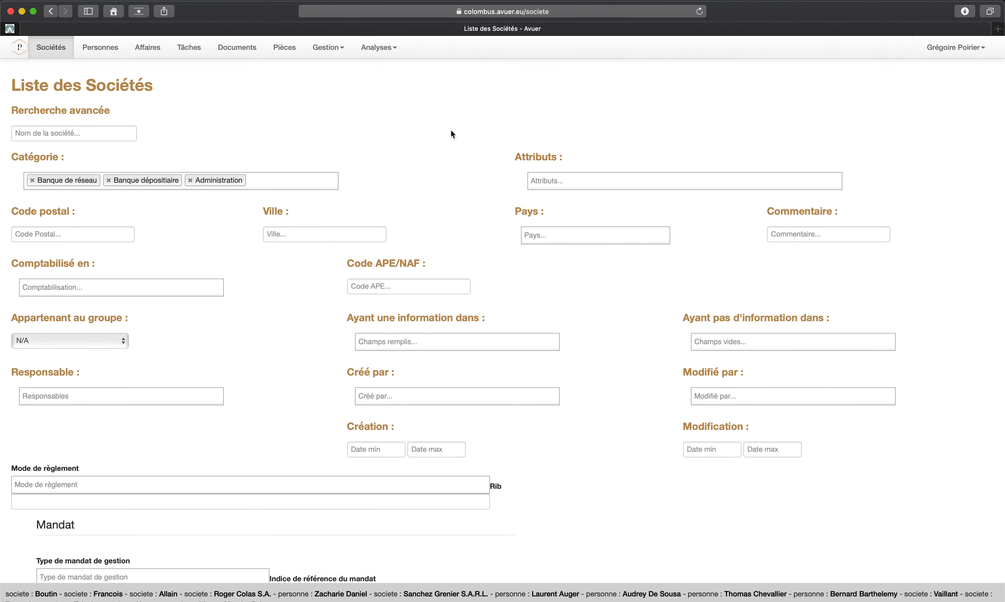
scroll(42, 490, "down", 2)
scroll(42, 490, "down", 4)
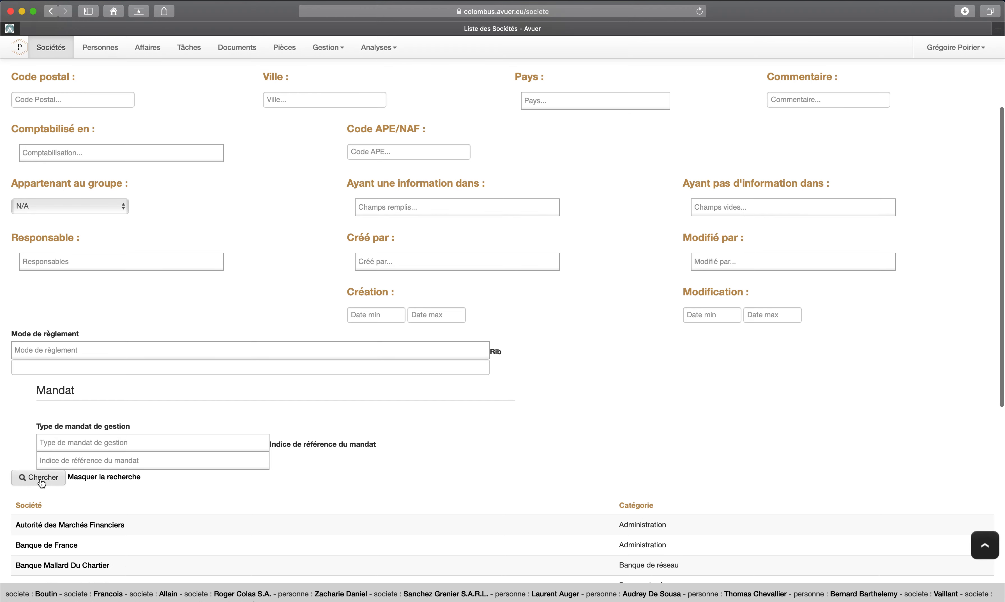
scroll(40, 485, "down", 10)
scroll(41, 484, "down", 6)
scroll(41, 484, "up", 20)
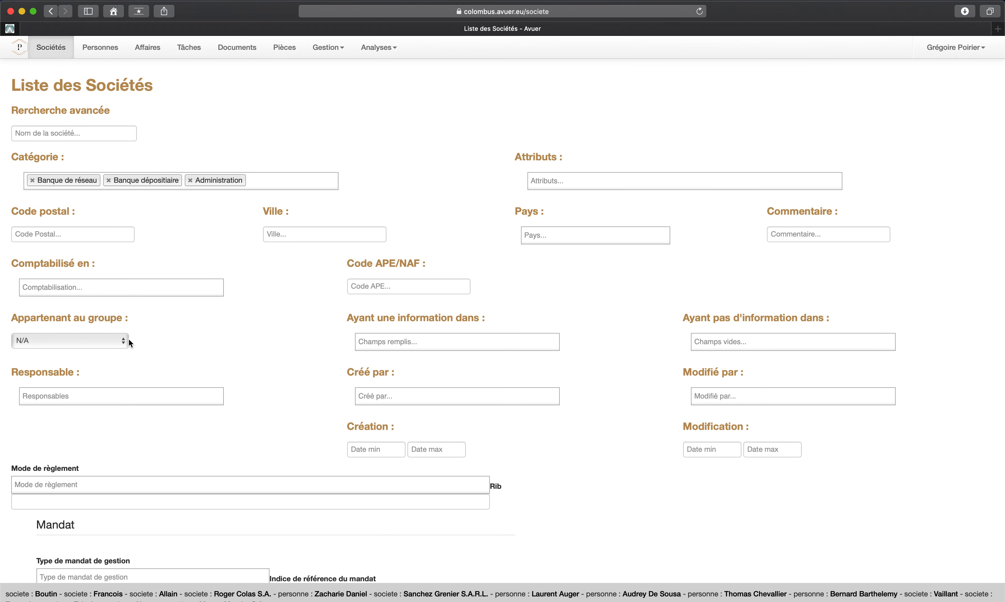
Step: Set the advanced search postal code to 33 and run the search
left_click(69, 233)
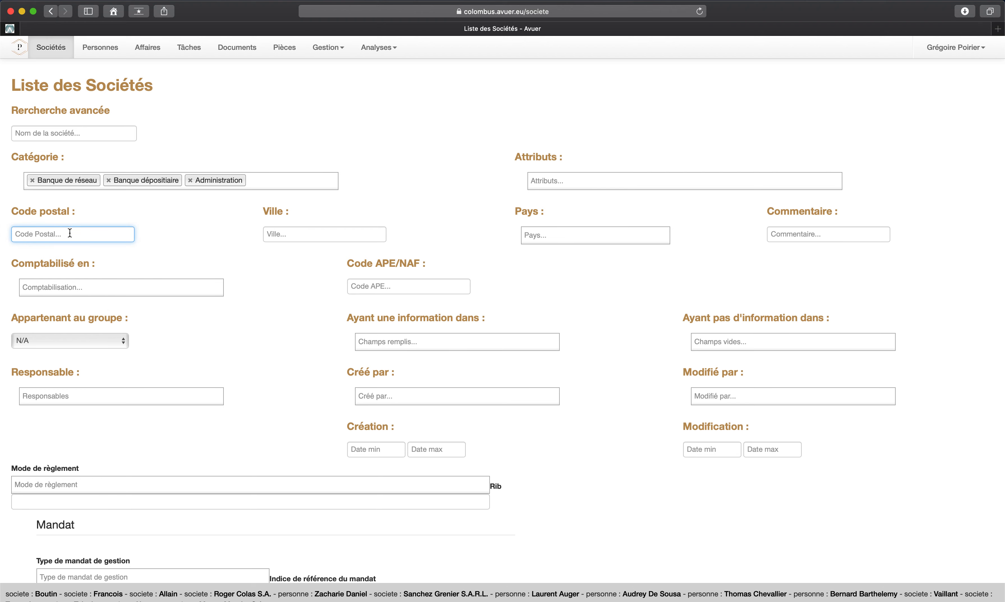
type("33")
scroll(103, 292, "down", 3)
left_click(47, 502)
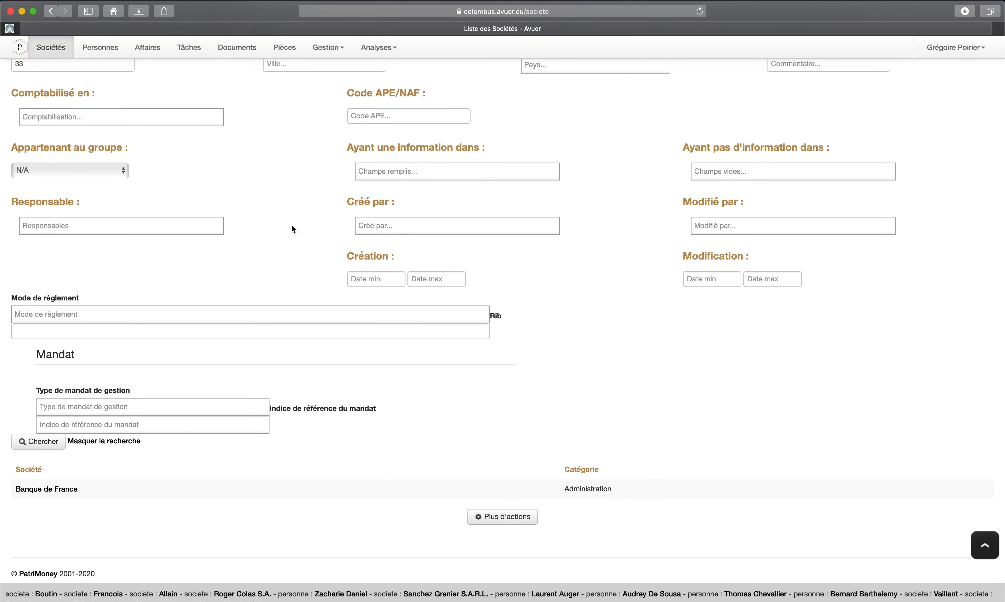
Step: Examine the Modifié par choices and the remaining advanced search criteria without selecting any
left_click(712, 223)
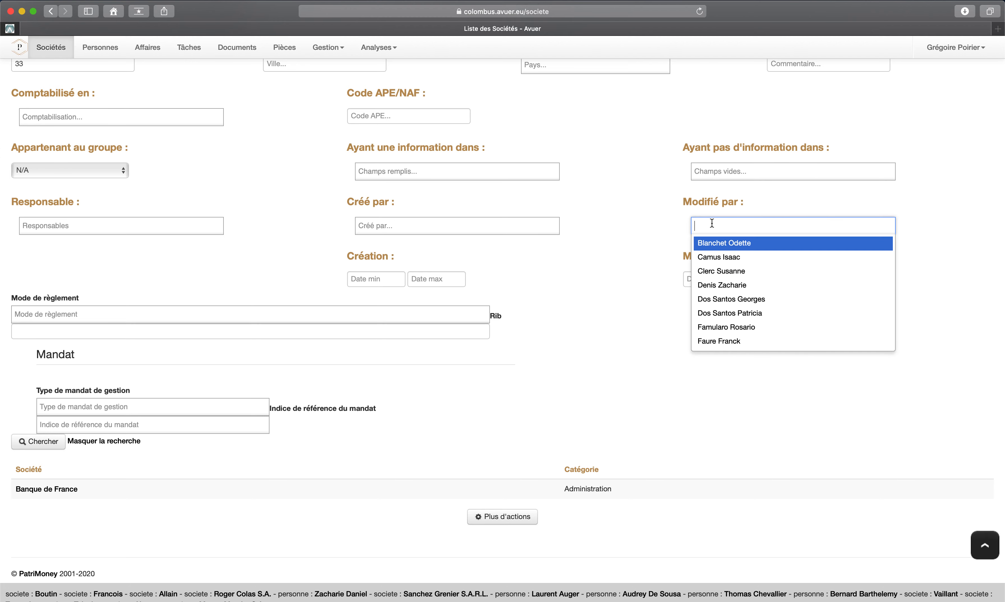
left_click(609, 217)
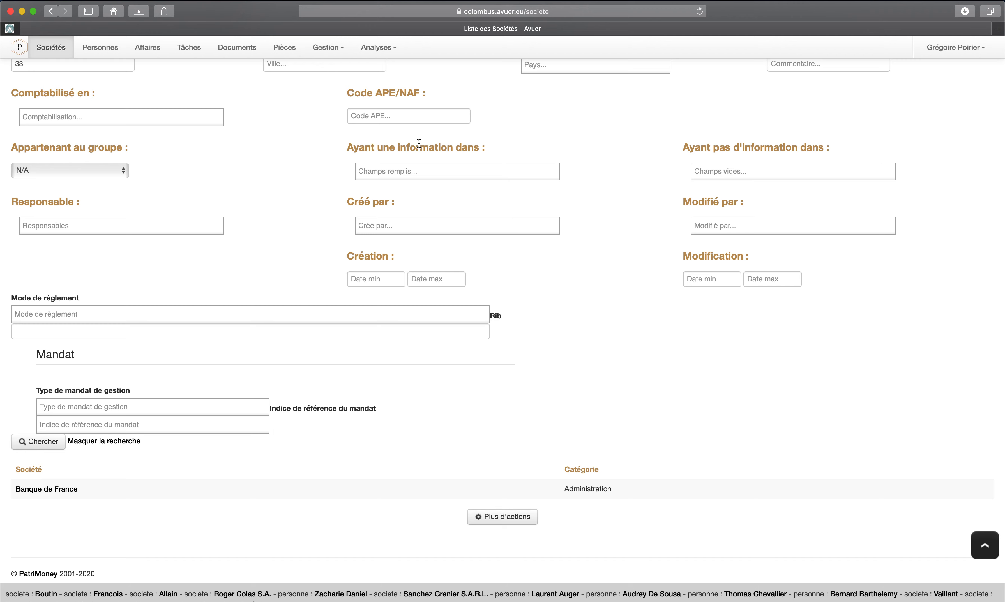
scroll(418, 186, "down", 1)
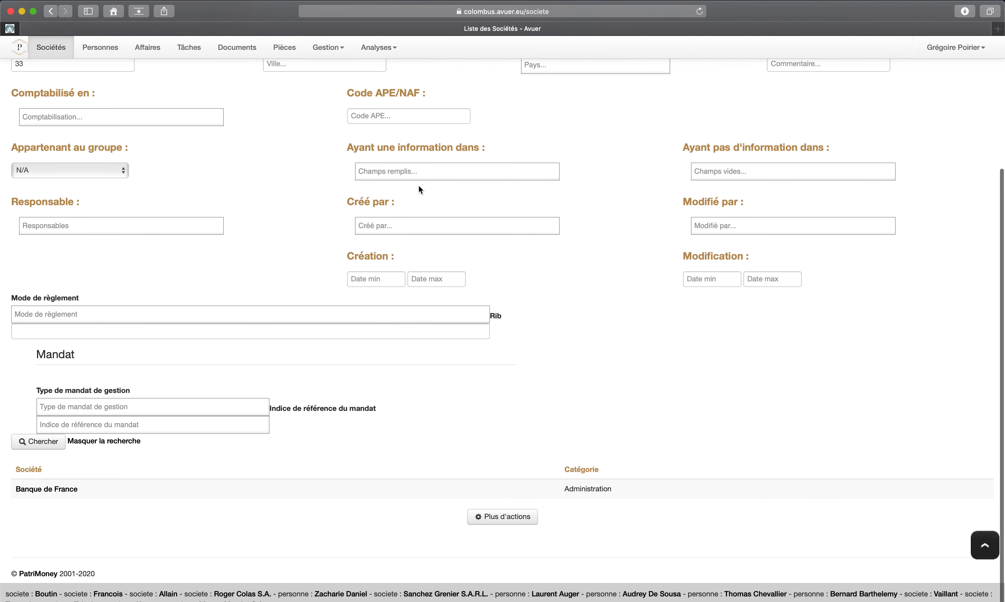
scroll(418, 187, "up", 5)
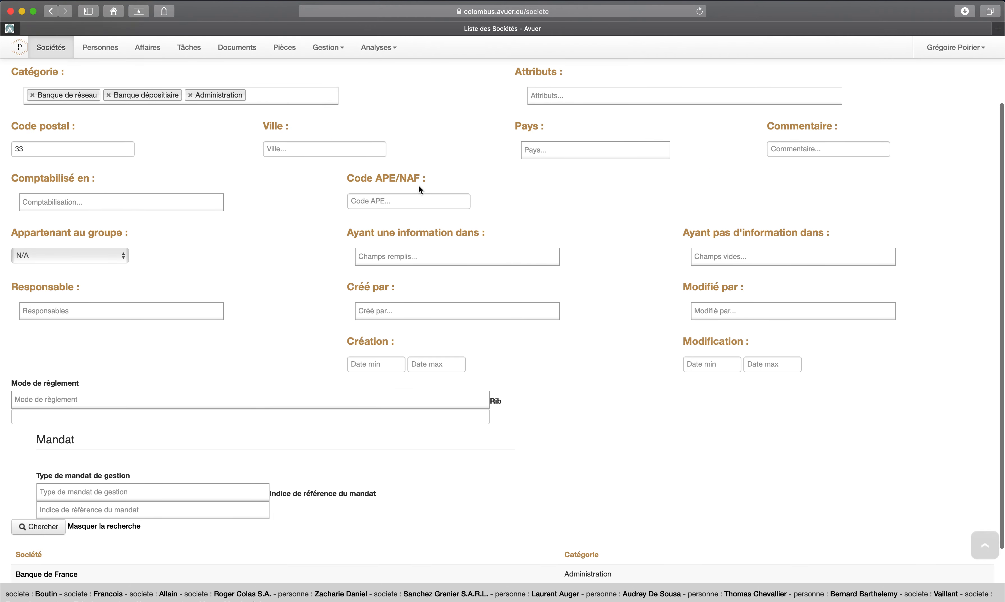
scroll(419, 188, "down", 5)
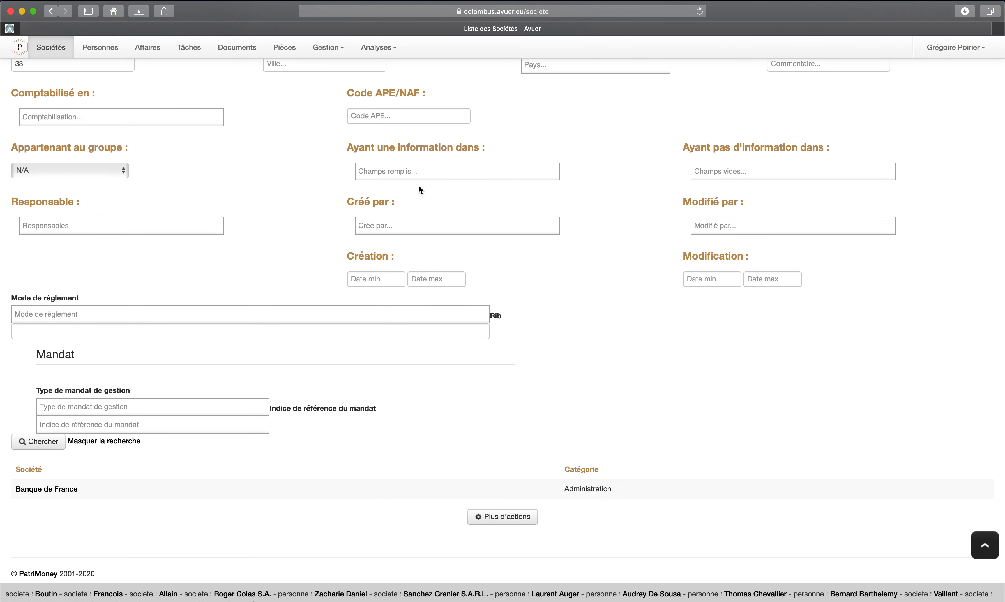
scroll(418, 187, "up", 6)
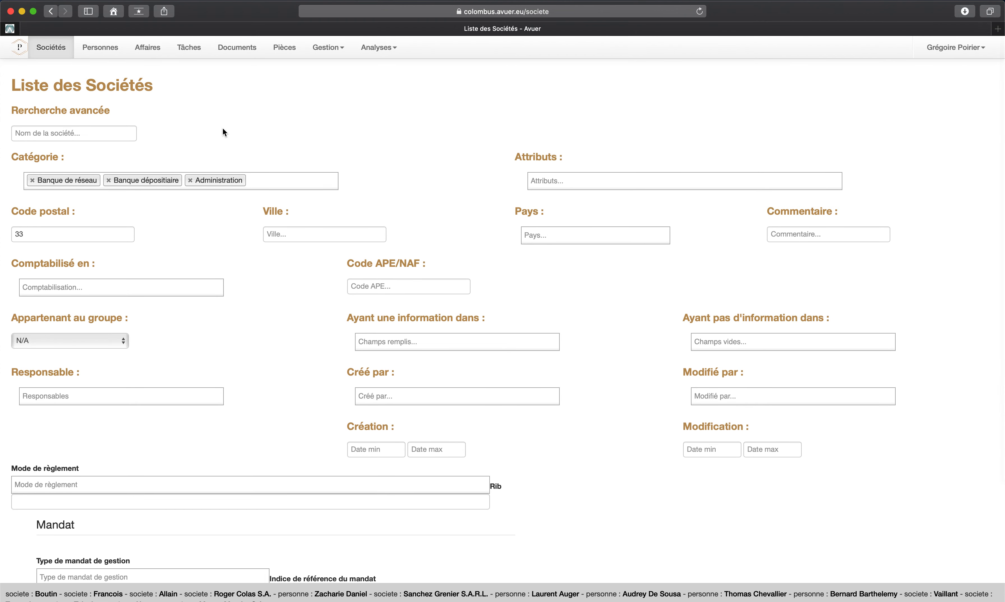
Step: Remove the Administration, Banque dépositiaire and Banque de réseau categories from the advanced search and review the matching companies
left_click(190, 181)
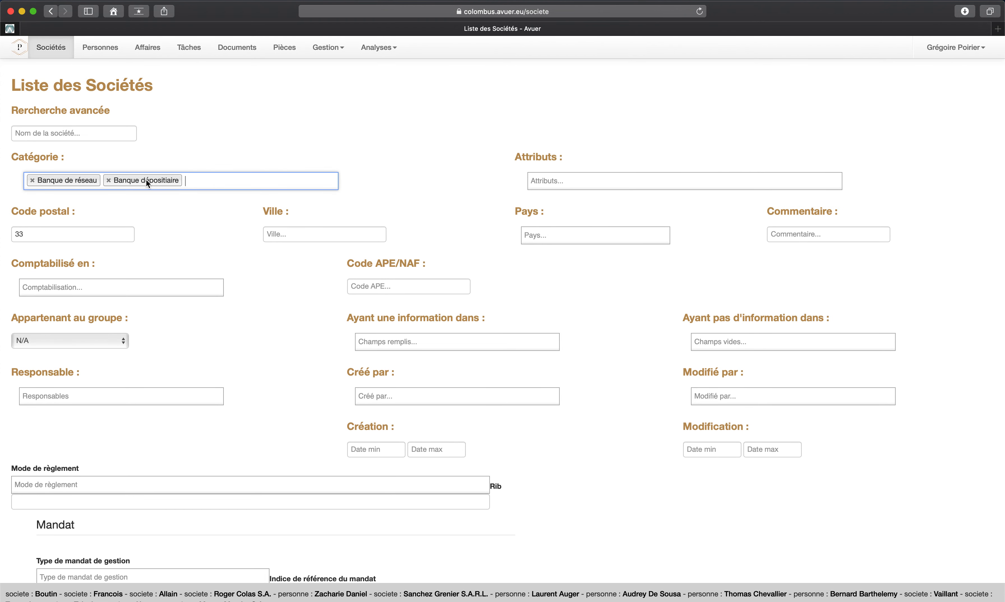
left_click(109, 181)
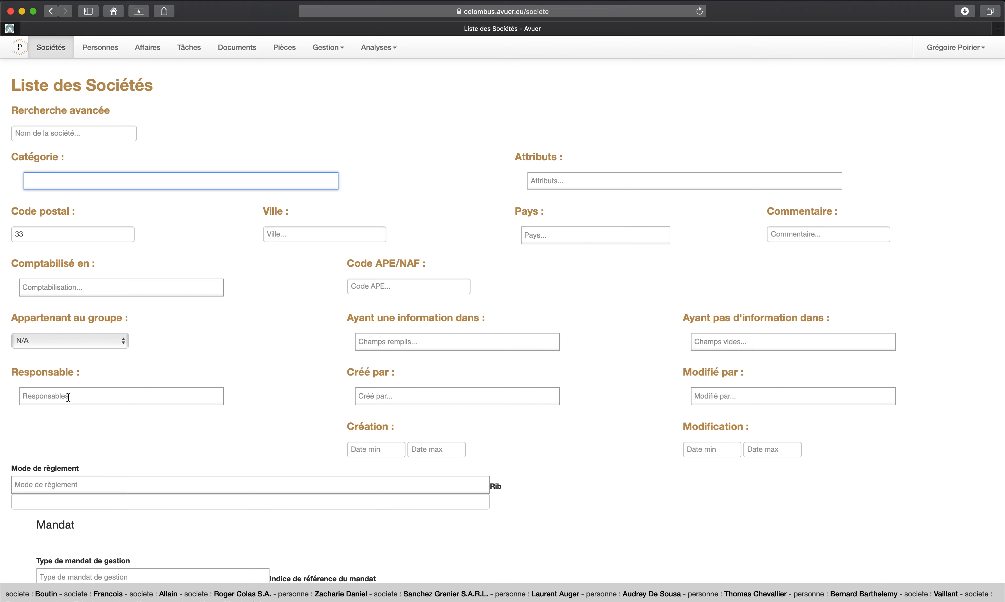
scroll(74, 400, "down", 7)
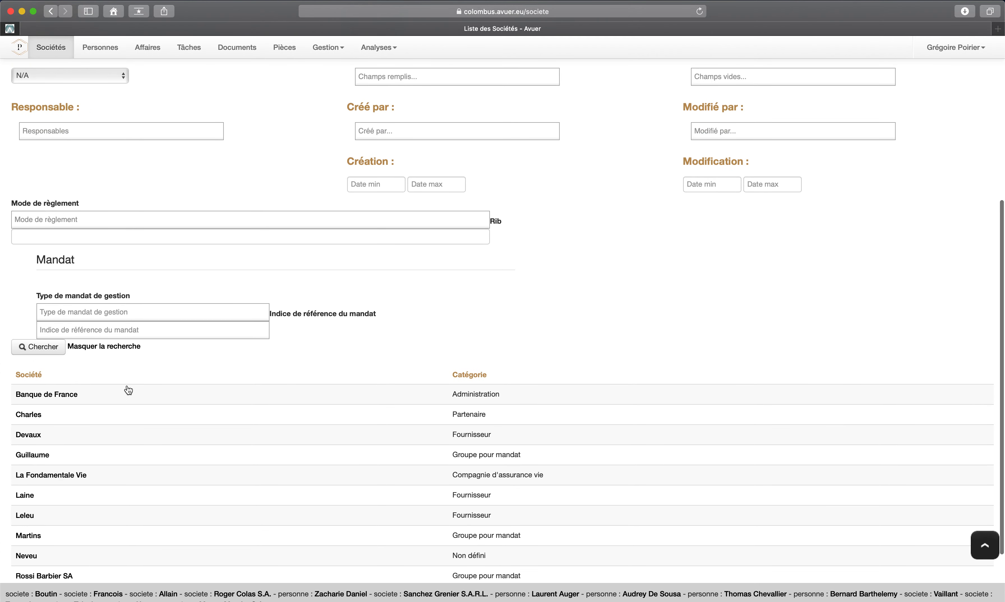
scroll(128, 388, "down", 3)
scroll(128, 388, "up", 9)
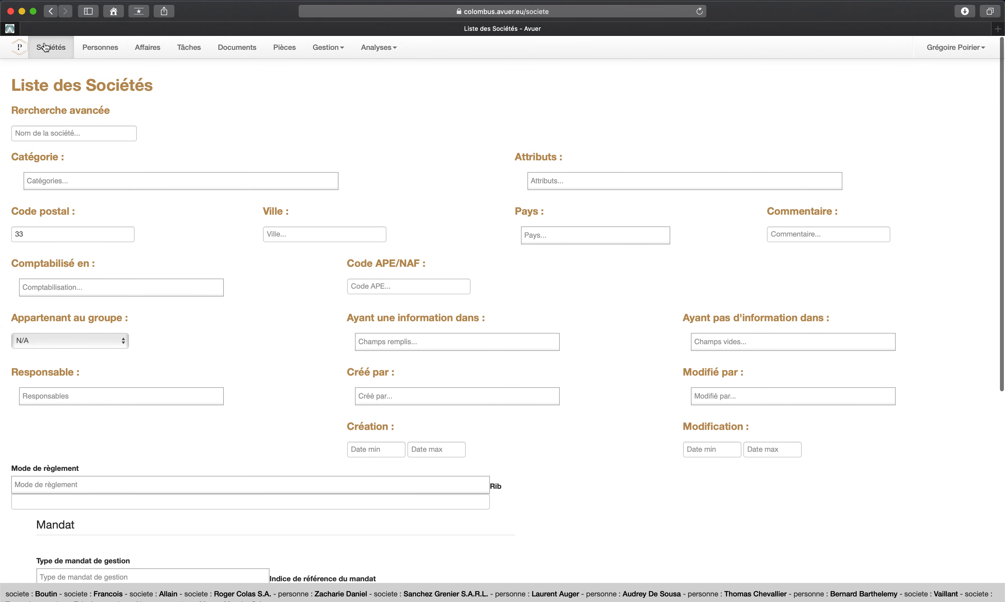
Step: Return to the plain company list and filter it by the Administration category
left_click(57, 46)
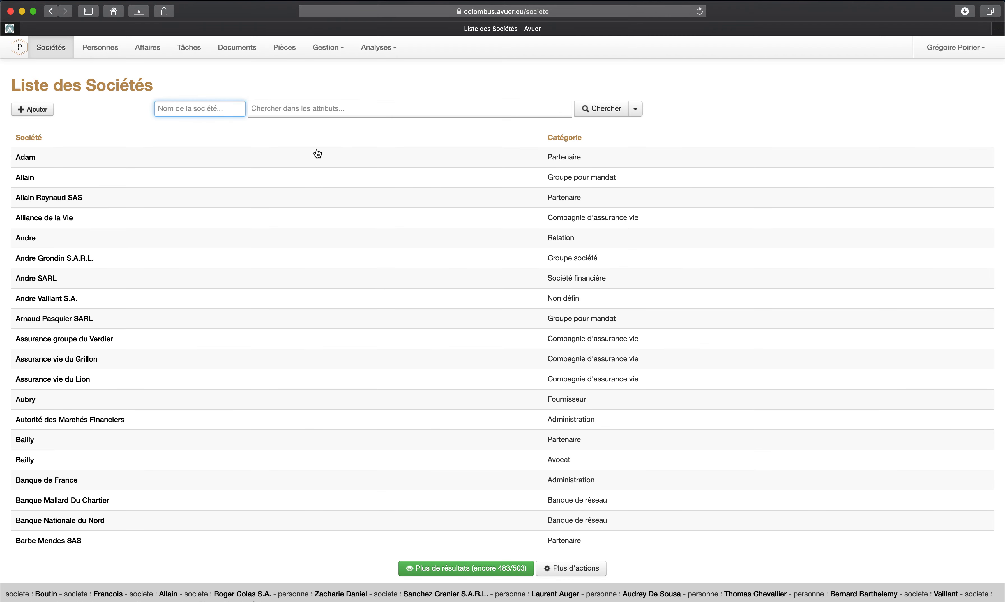
left_click(288, 110)
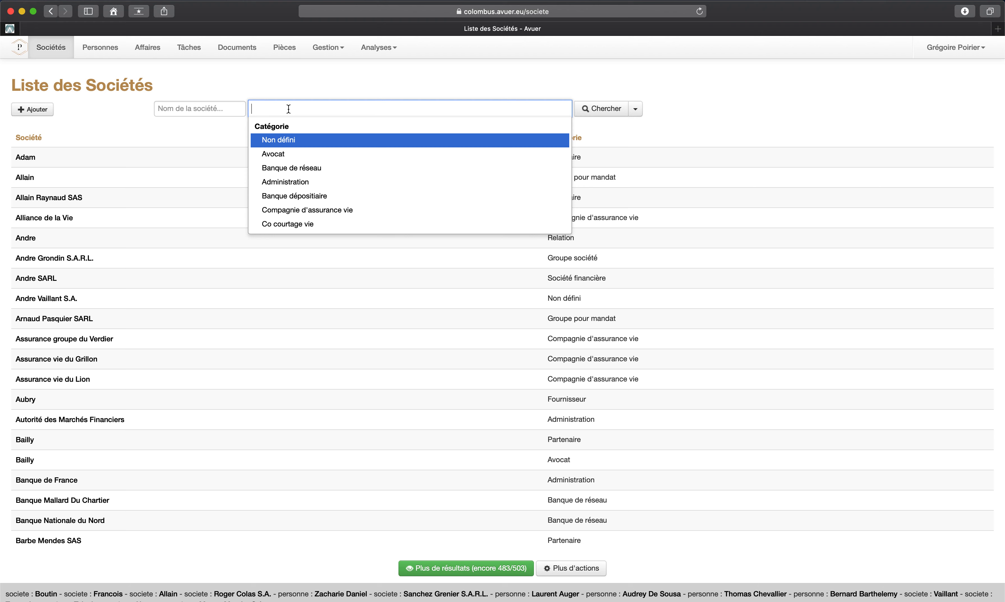
type("a")
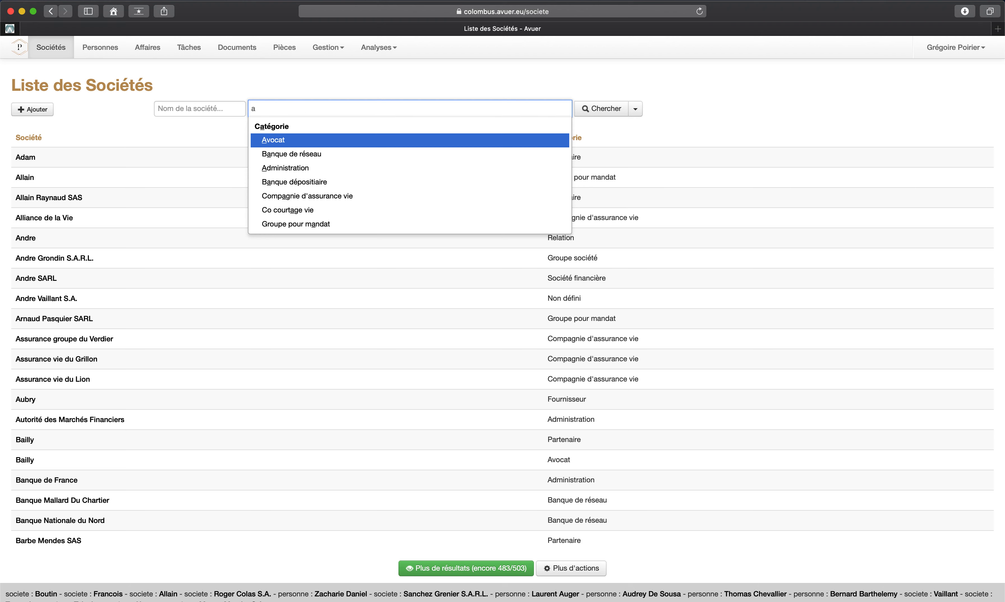
type("dmin")
key("Return")
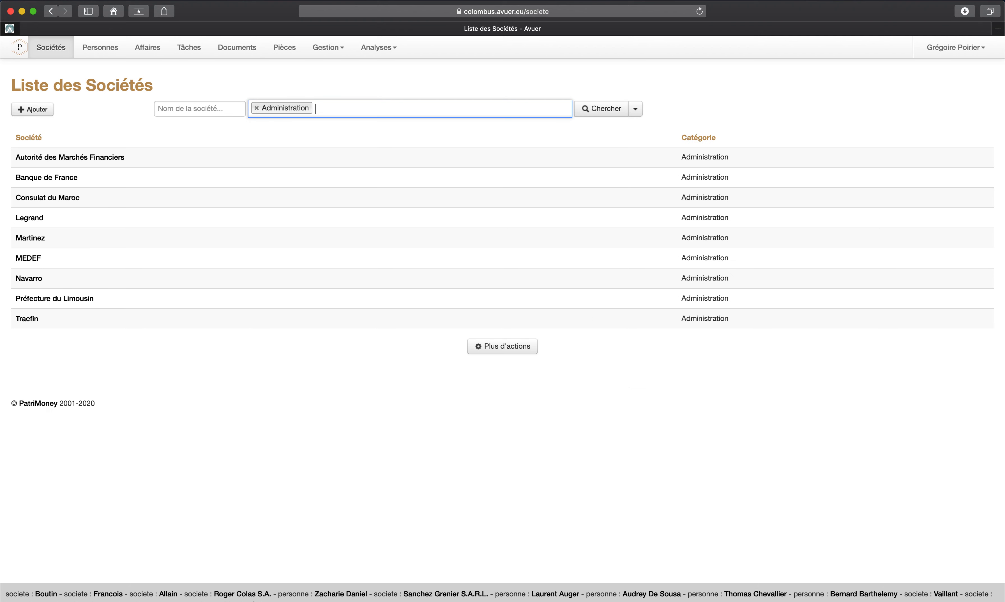
Step: Open the Banque de France company record and display the details of its listed address
left_click(36, 180)
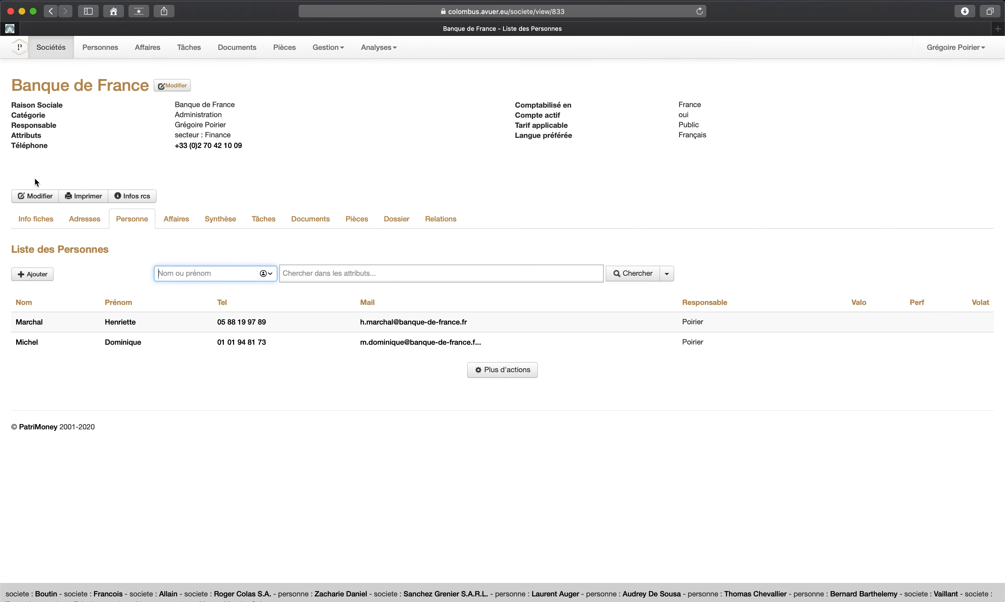
left_click(92, 222)
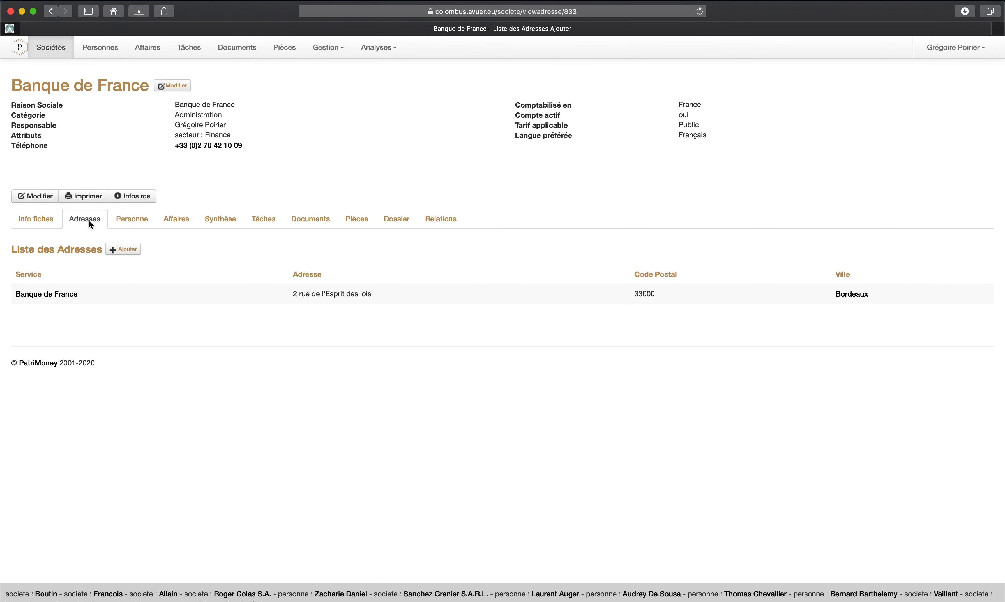
left_click(54, 294)
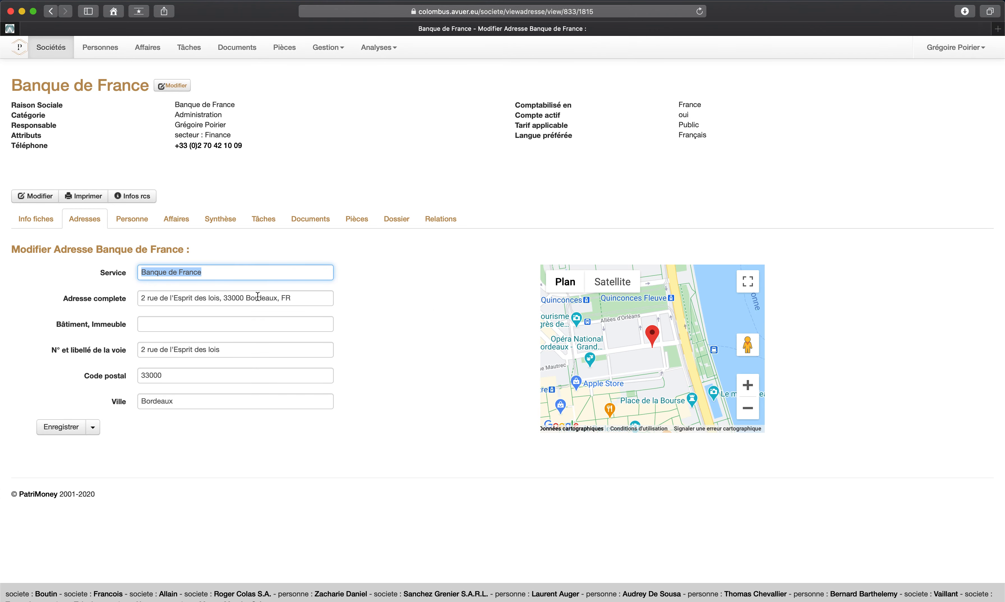
Step: View the persons linked to Banque de France, and show its tasks without the responsible person filter
left_click(127, 220)
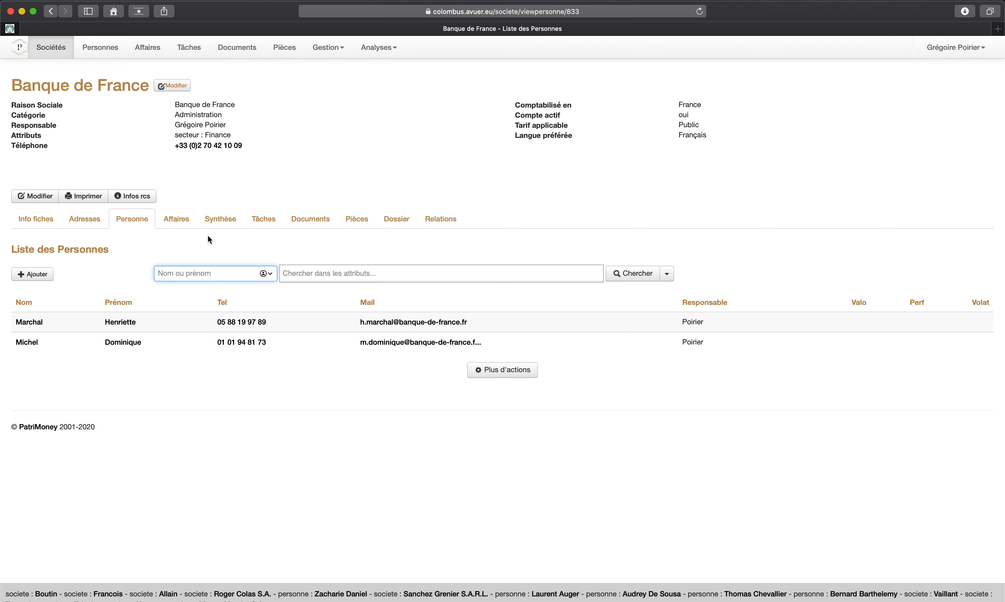
left_click(262, 225)
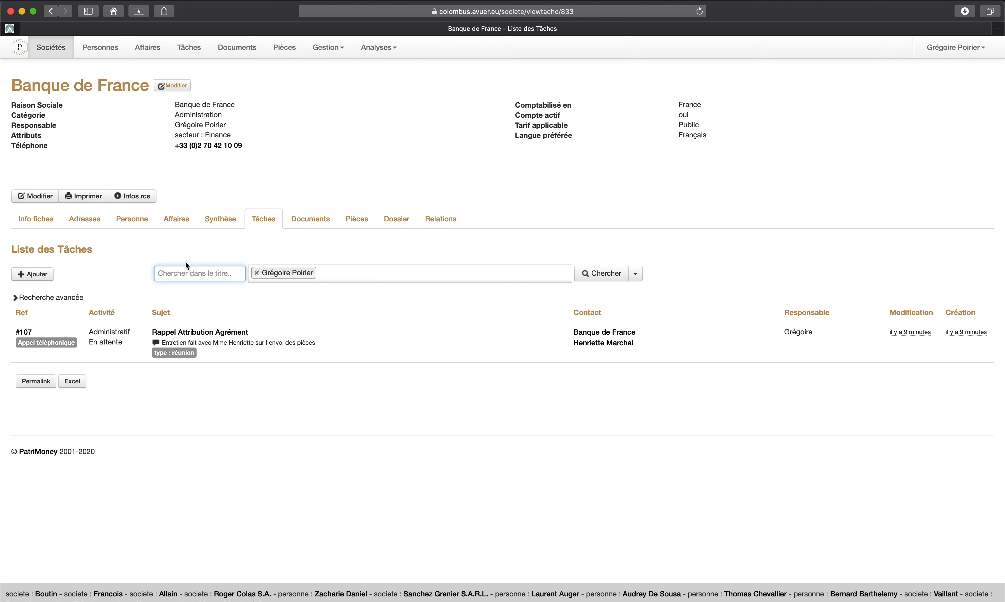
left_click(257, 273)
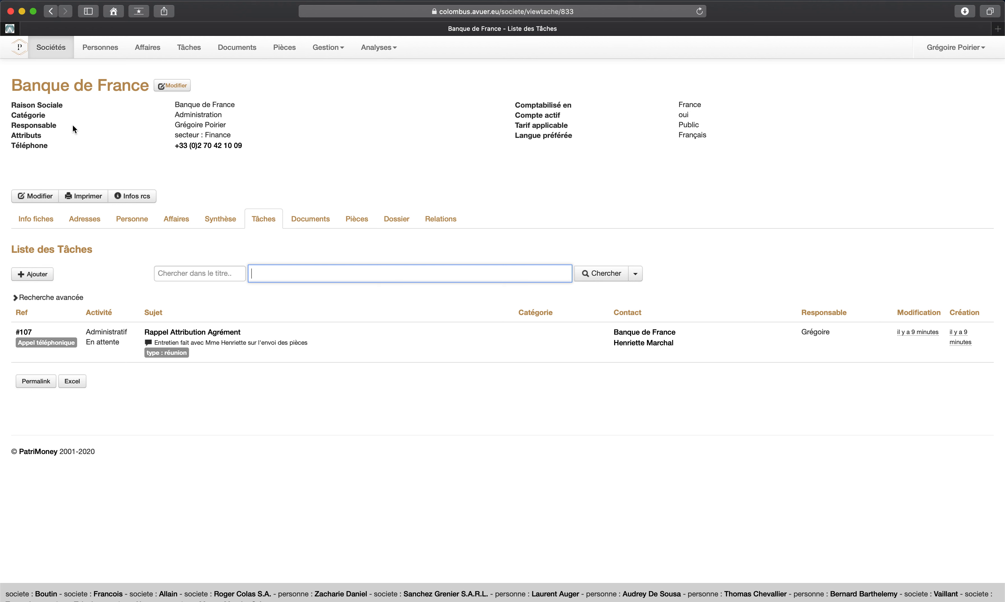
Step: Return to the company list and replace the Administration filter with Groupe pour mandat
left_click(62, 52)
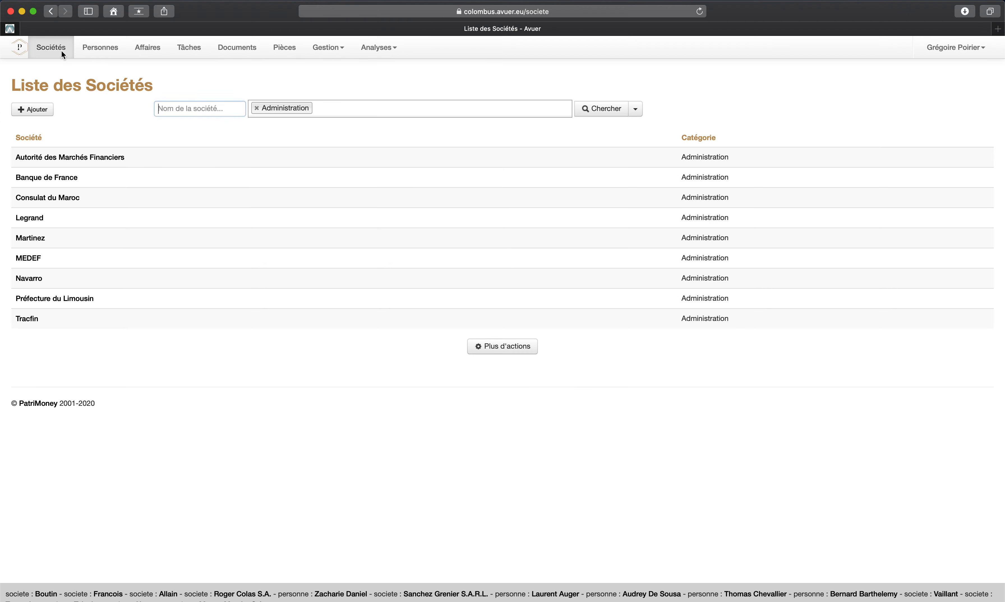
left_click(257, 108)
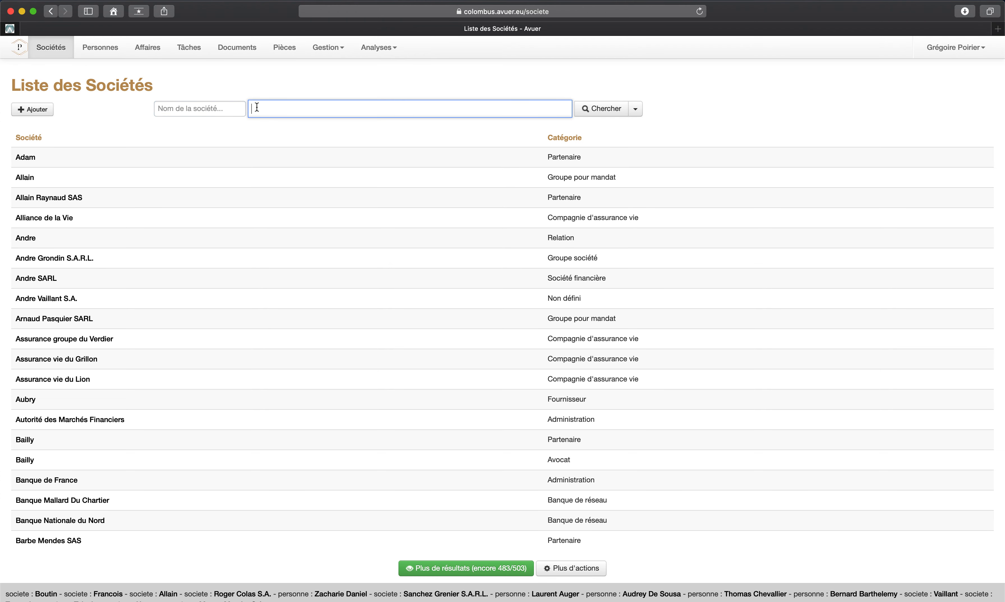
left_click(378, 107)
scroll(325, 177, "down", 2)
scroll(325, 177, "down", 1)
left_click(302, 186)
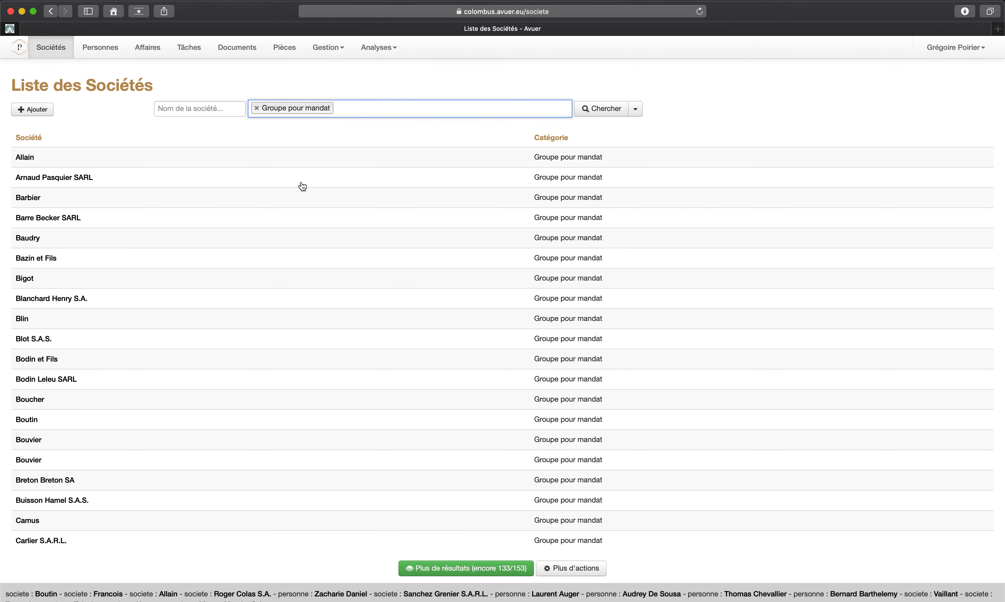
Step: View the Bodin et Fils and Blanchard Henry S.A. company records from the Groupe pour mandat list, and return to the list
scroll(302, 186, "down", 2)
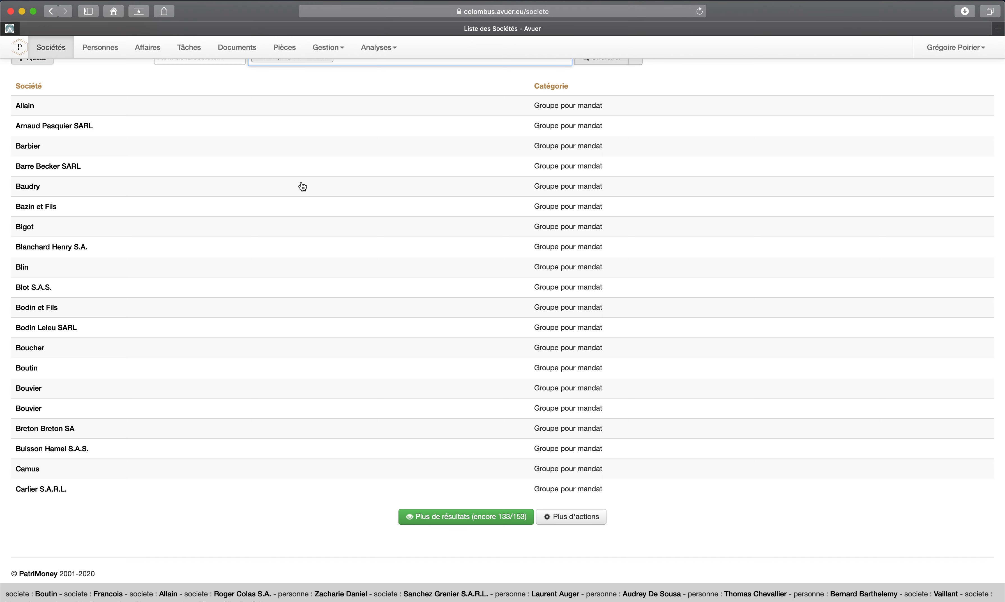
scroll(302, 187, "up", 2)
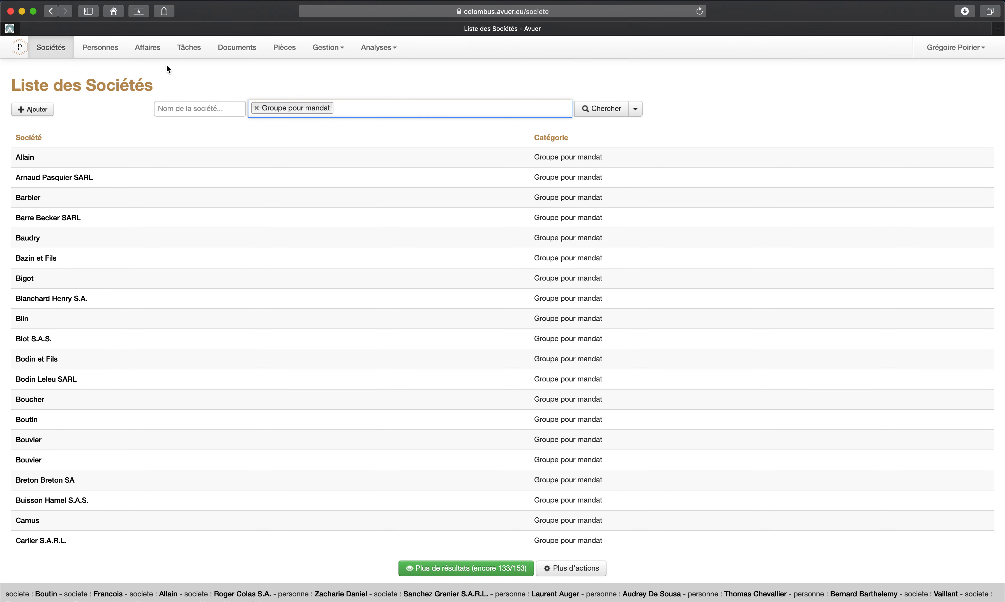
left_click(45, 360)
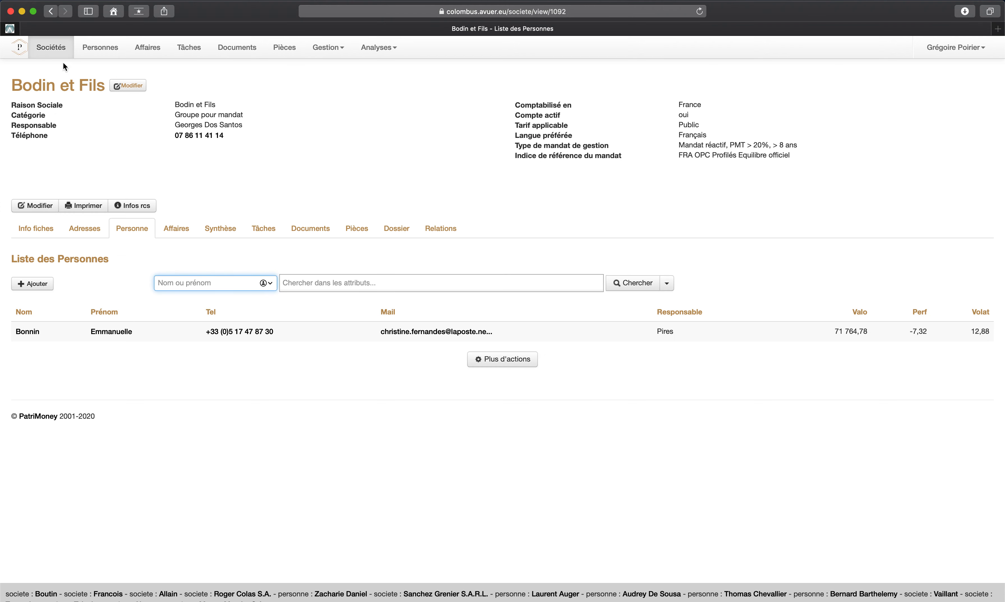
left_click(52, 12)
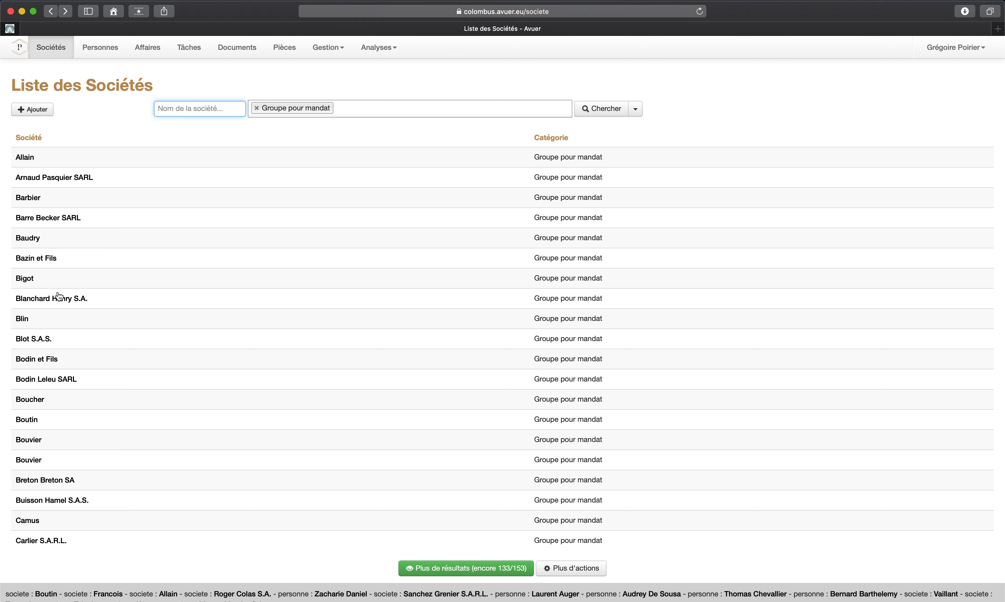
left_click(59, 298)
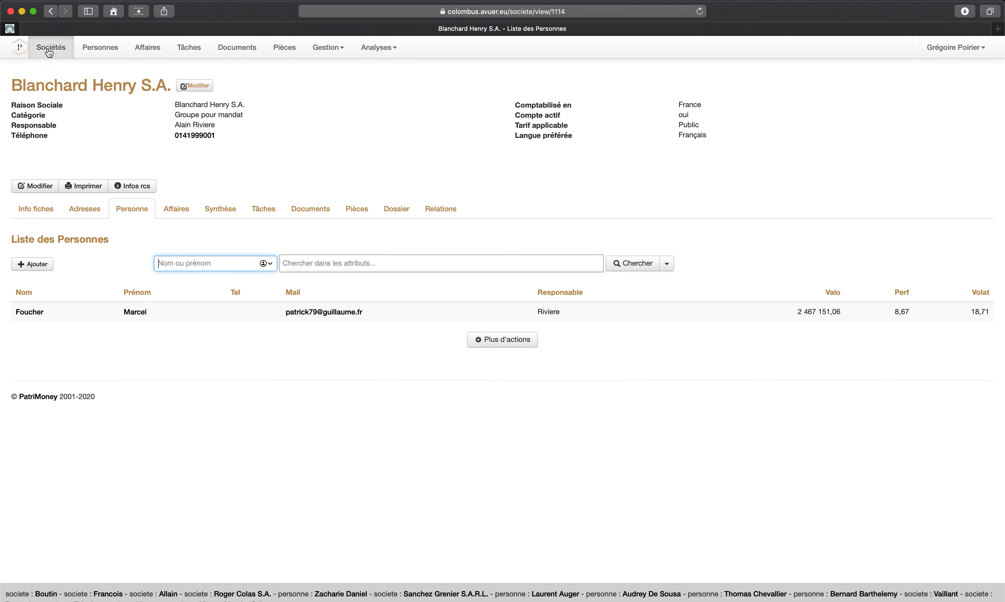
left_click(50, 12)
Step: Search the Groupe pour mandat companies for the name pattern %plum and open the matching record
type("plum")
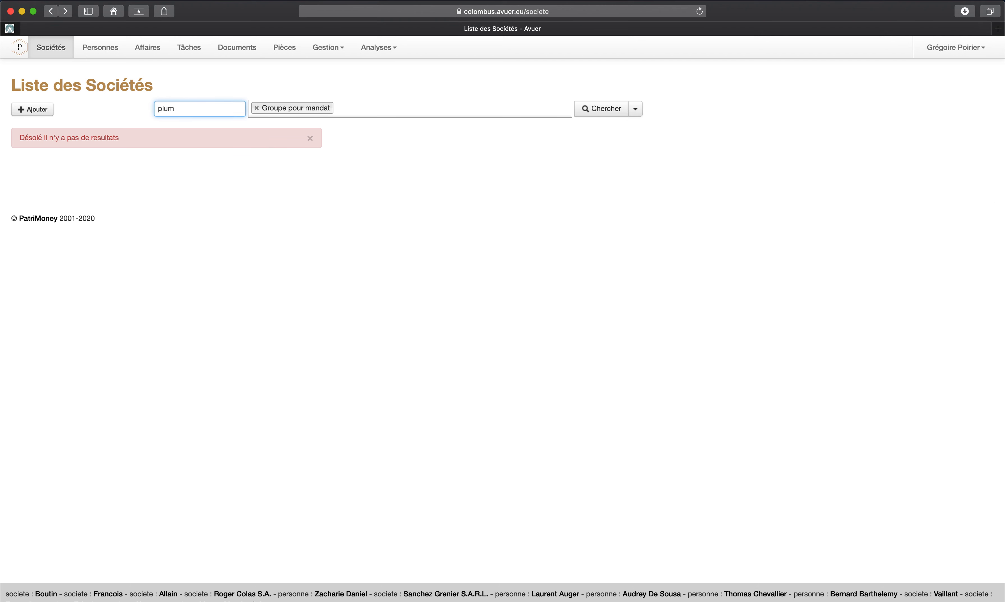
type("%")
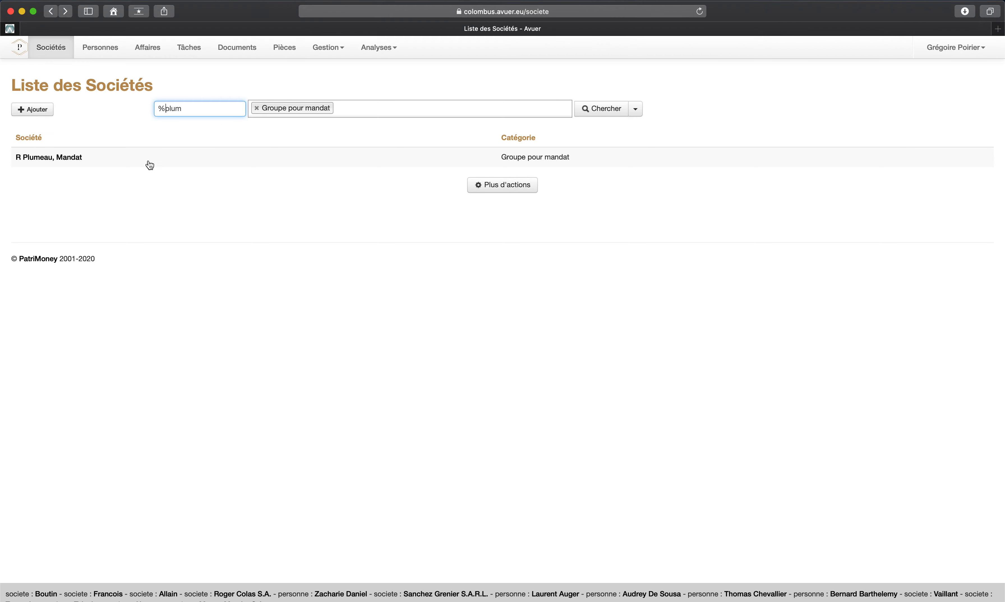
left_click(52, 157)
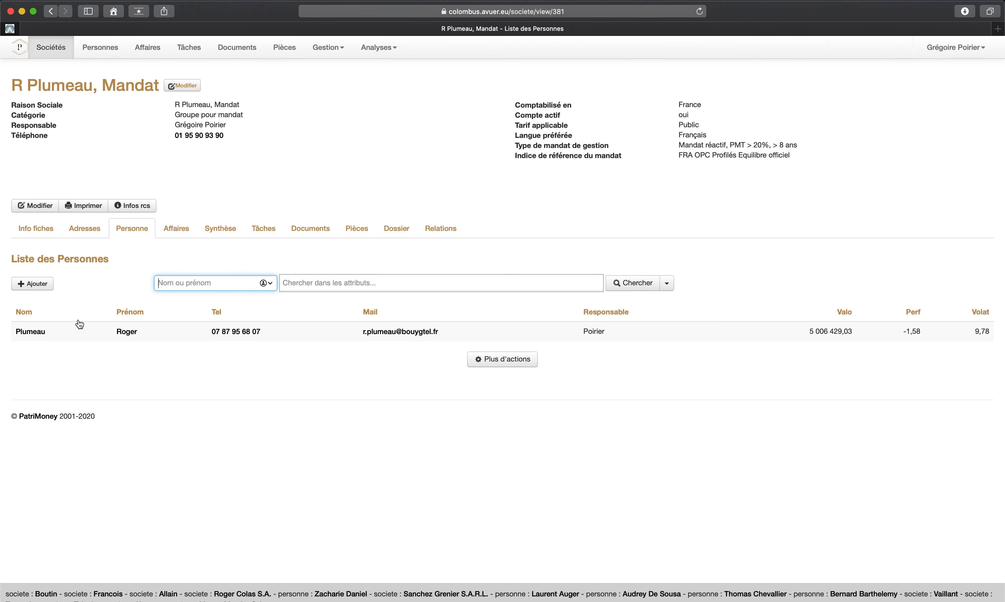
Step: Show the Affaires list of the opened mandate group, and go back to the company list
left_click(169, 228)
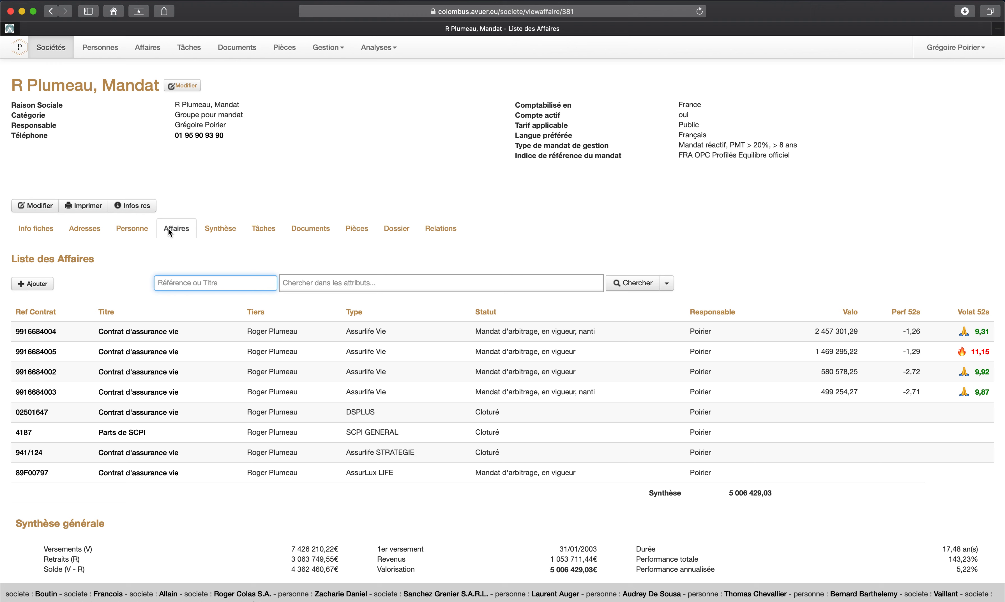
left_click(52, 48)
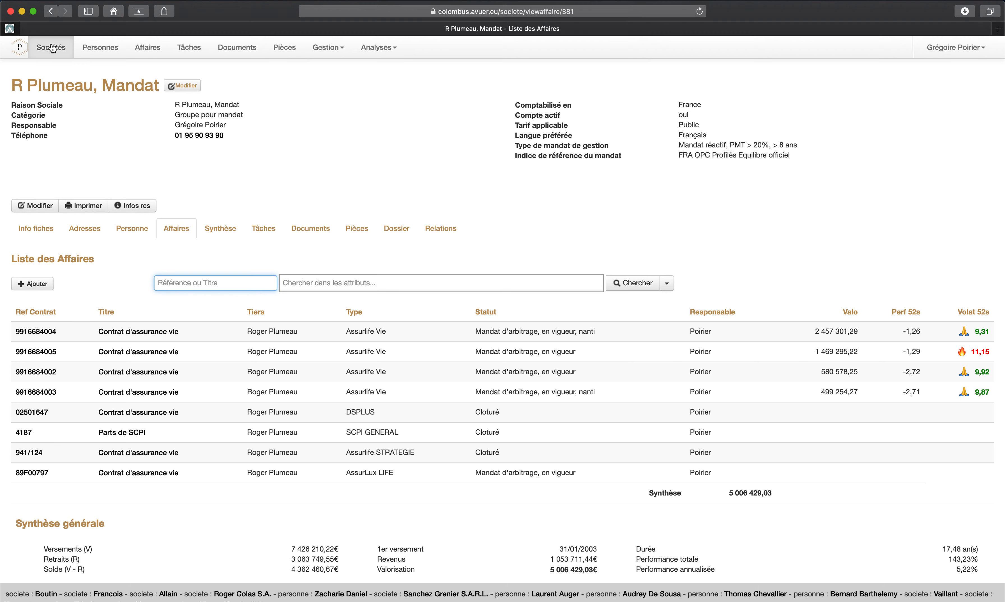